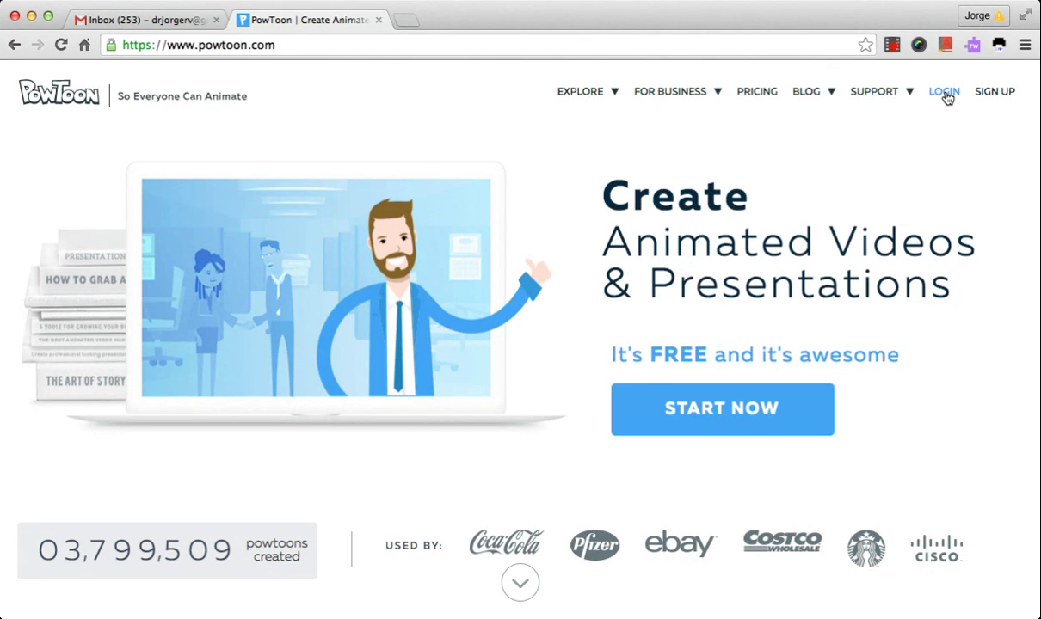
Look at the sign-up form, then go back to the home page and open the login page
left_click(997, 92)
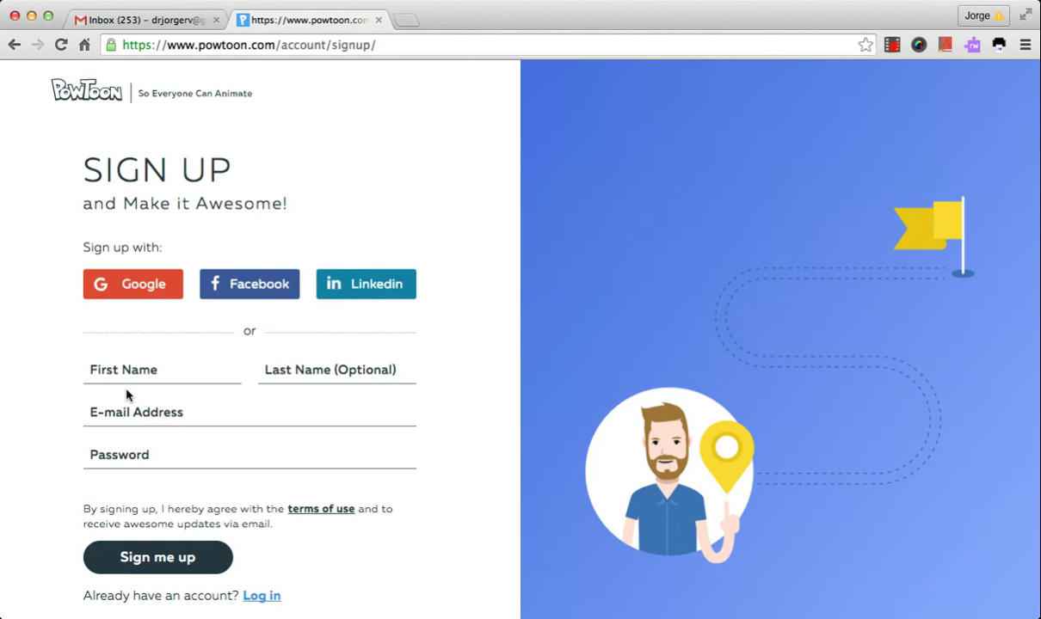
left_click(15, 47)
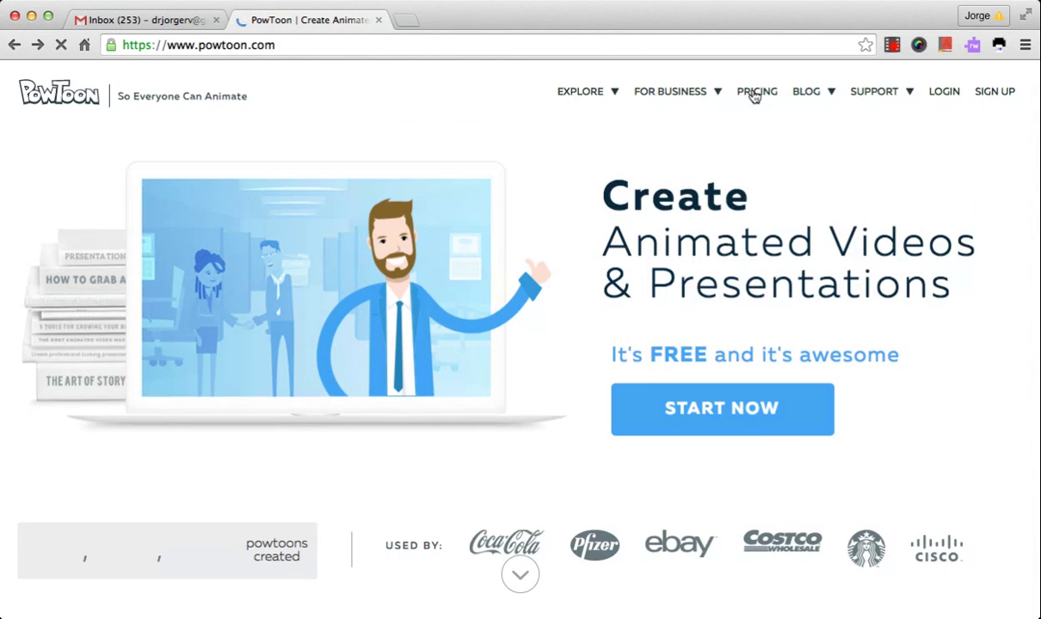
left_click(947, 92)
Log in with the account e-mail and password
left_click(249, 362)
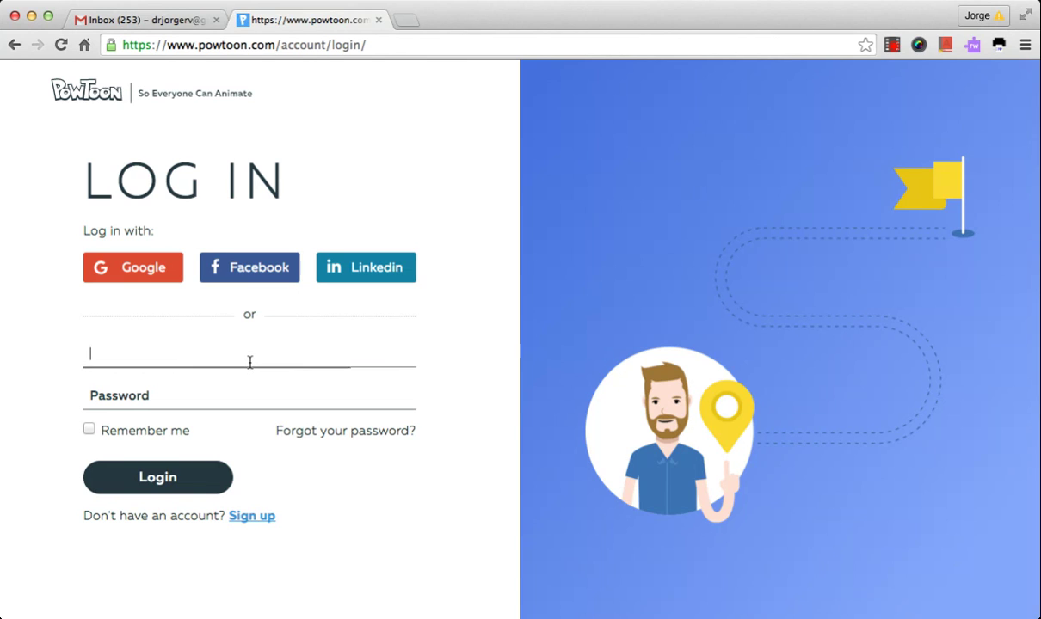
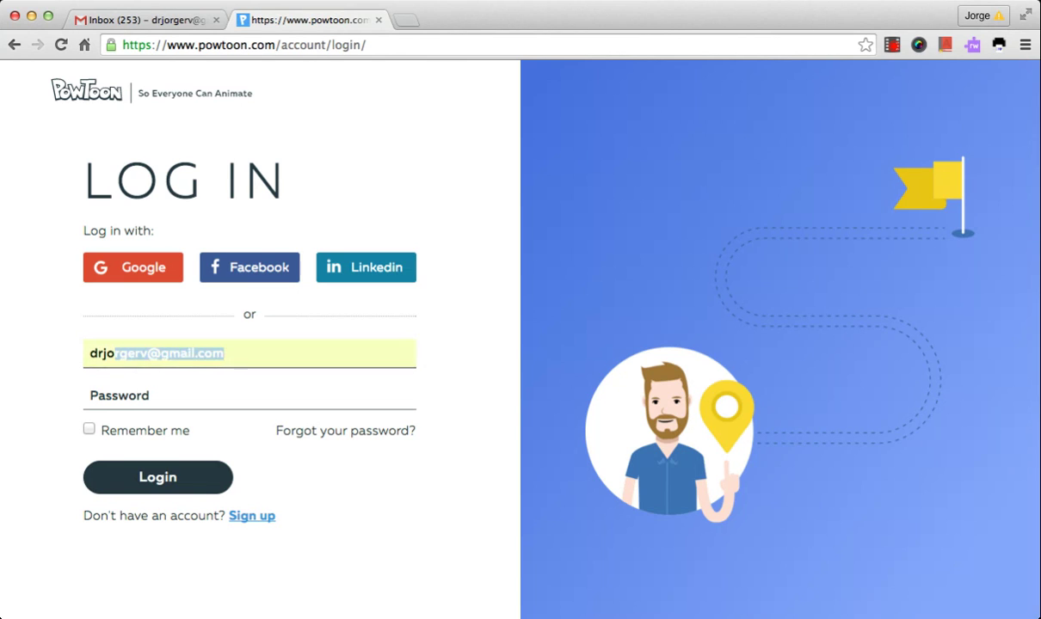
left_click(238, 402)
left_click(220, 399)
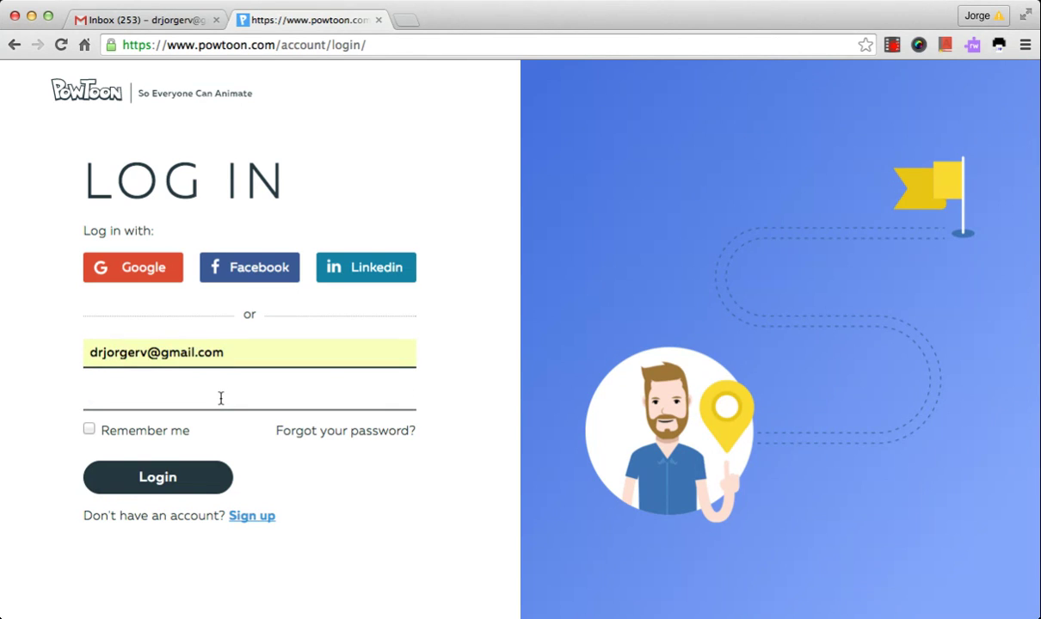
type("•••••••••")
key("Return")
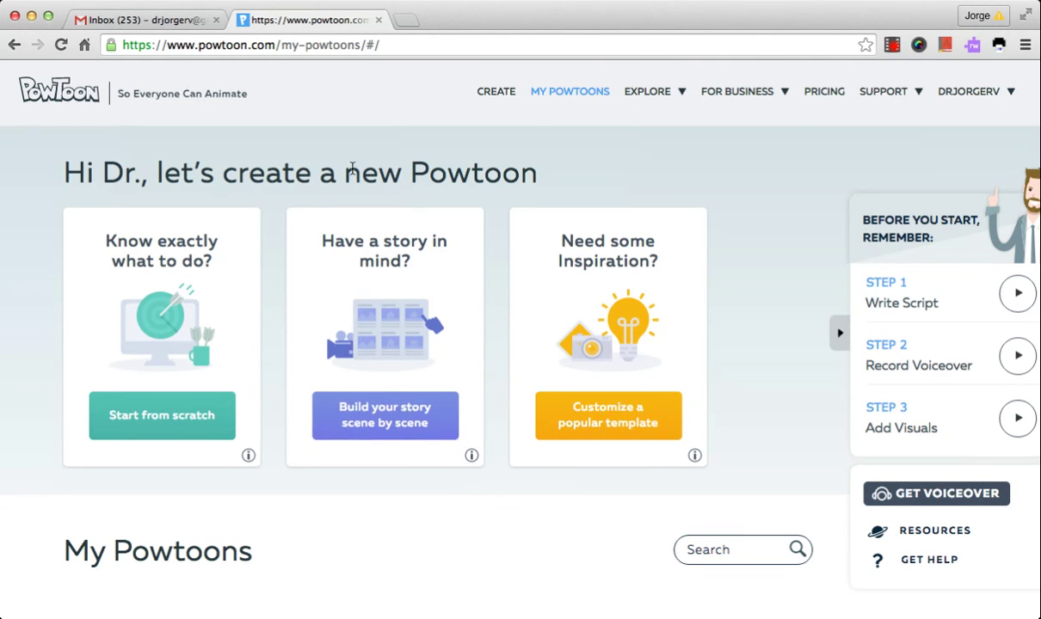
mouse_move(891, 91)
mouse_move(797, 162)
scroll(797, 162, "down", 3)
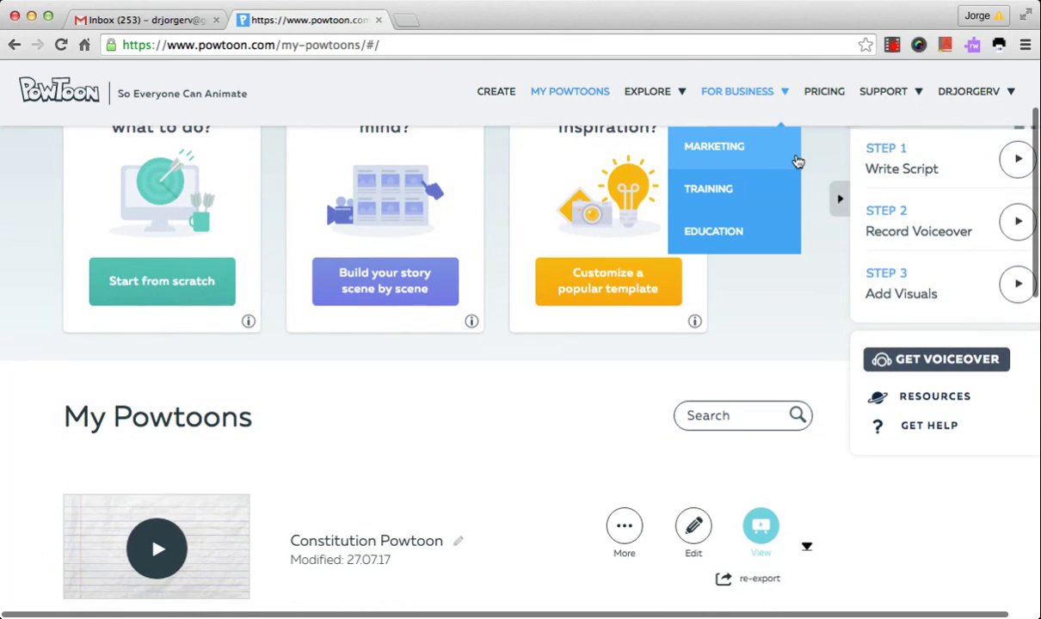
scroll(797, 163, "down", 5)
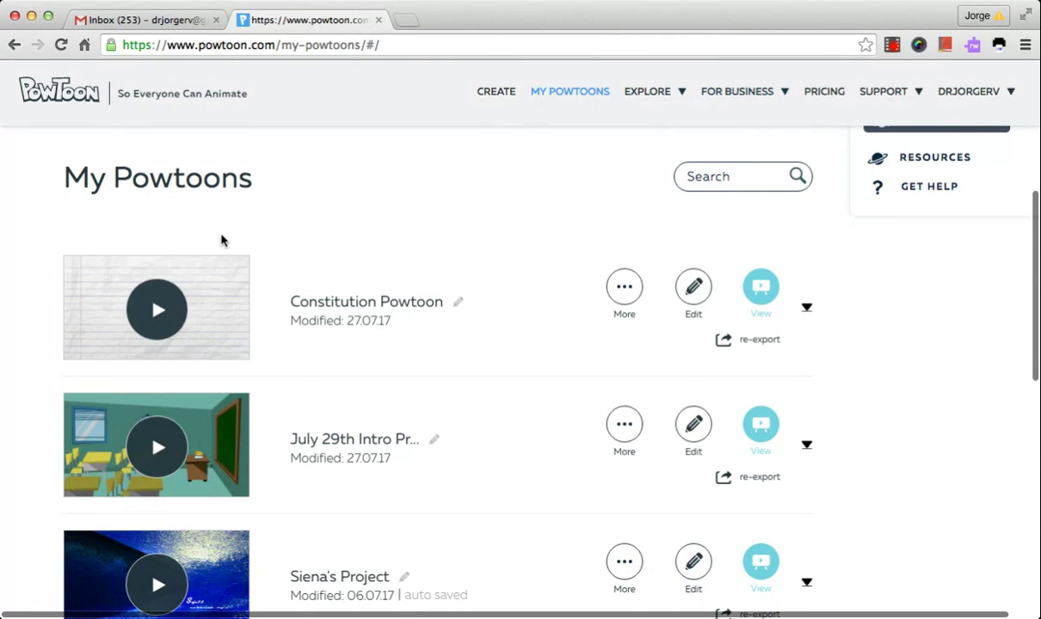
scroll(299, 184, "down", 3)
scroll(300, 185, "down", 2)
scroll(300, 182, "up", 12)
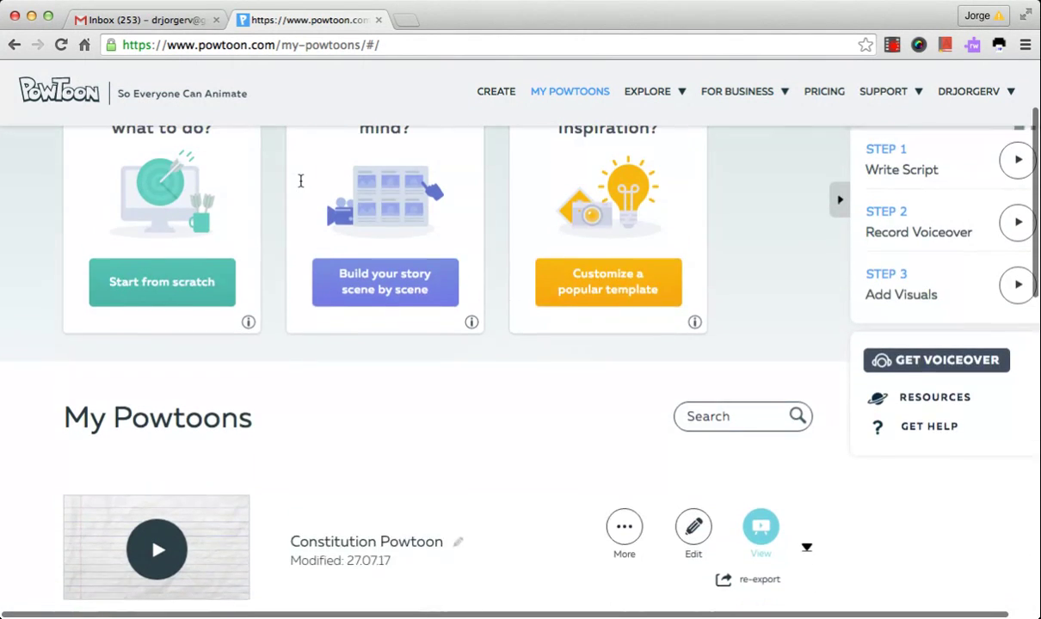
scroll(299, 184, "up", 2)
scroll(298, 186, "down", 5)
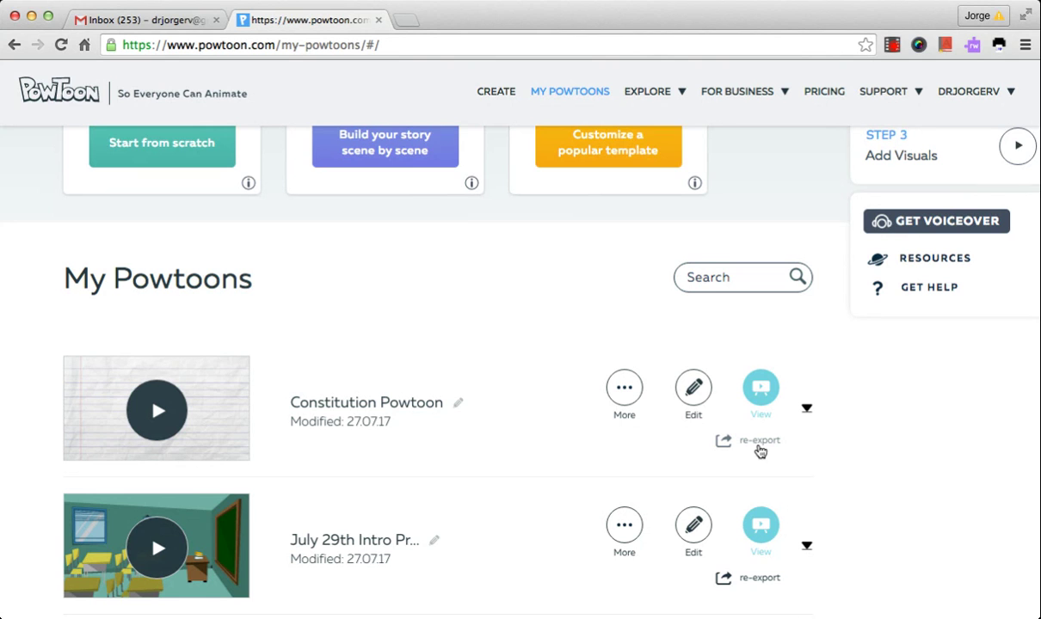
scroll(548, 399, "up", 5)
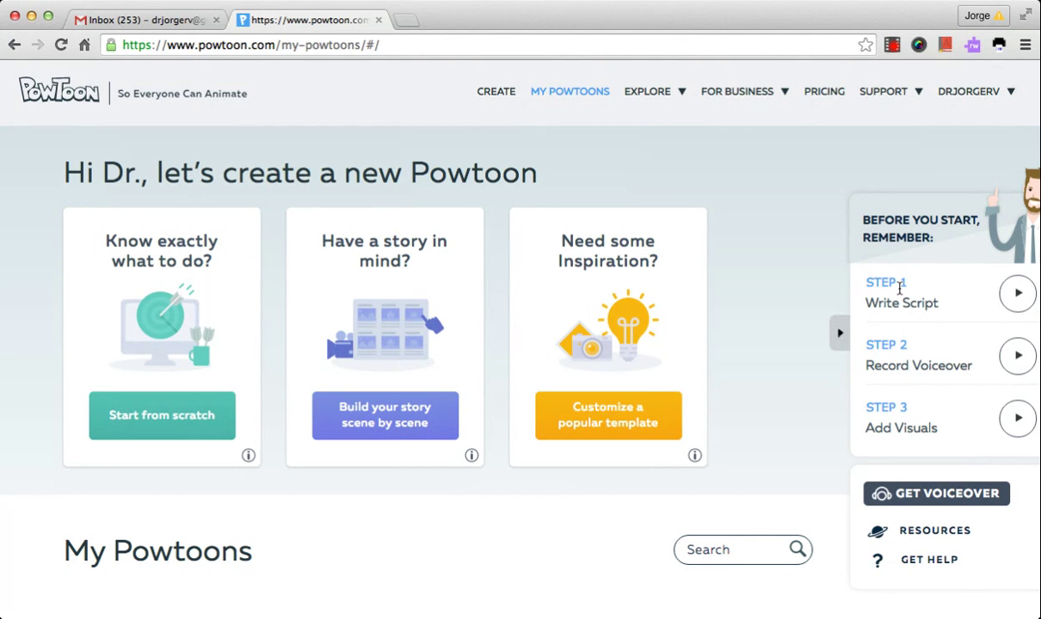
left_click(1015, 295)
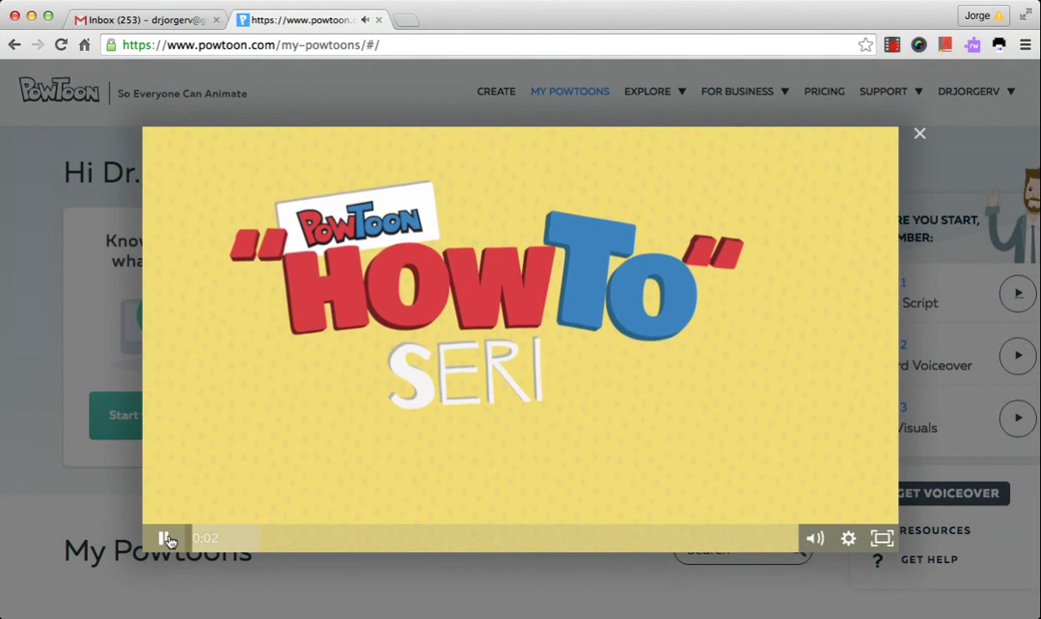
mouse_move(166, 542)
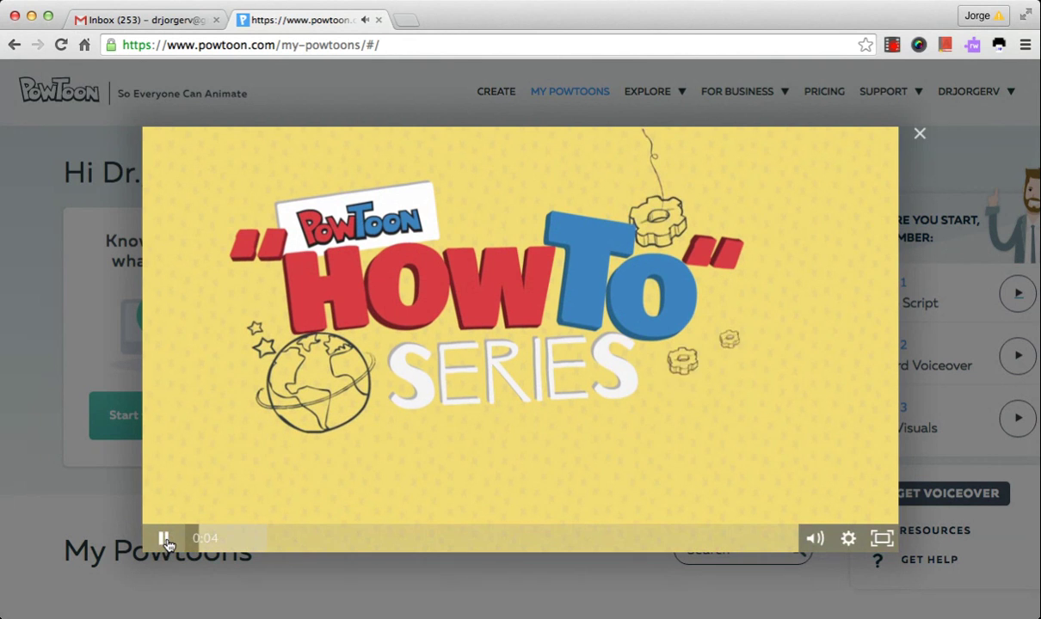
left_click(166, 542)
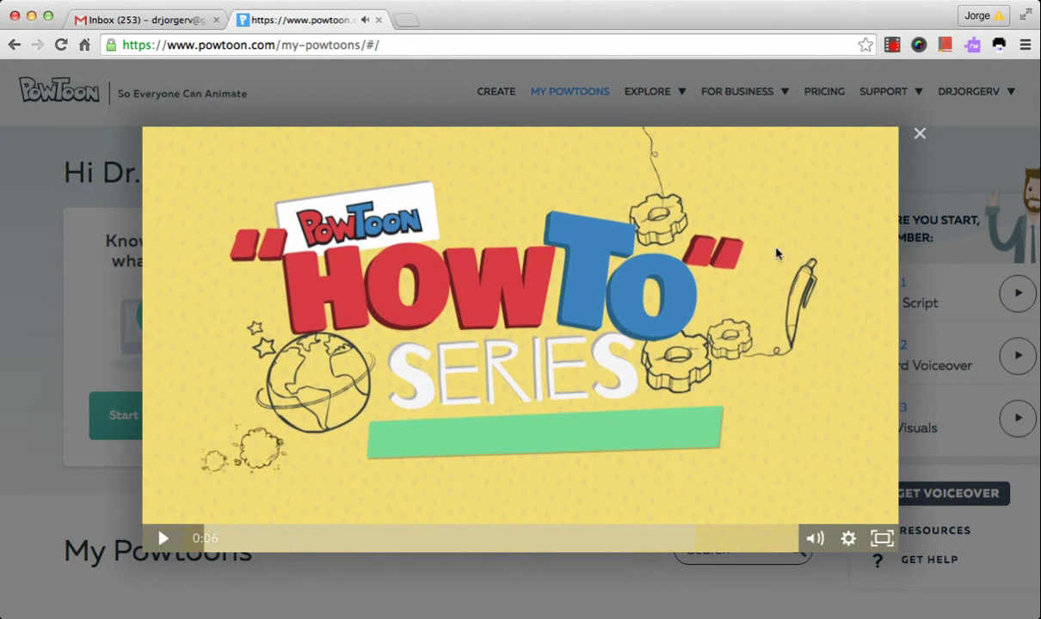
left_click(920, 135)
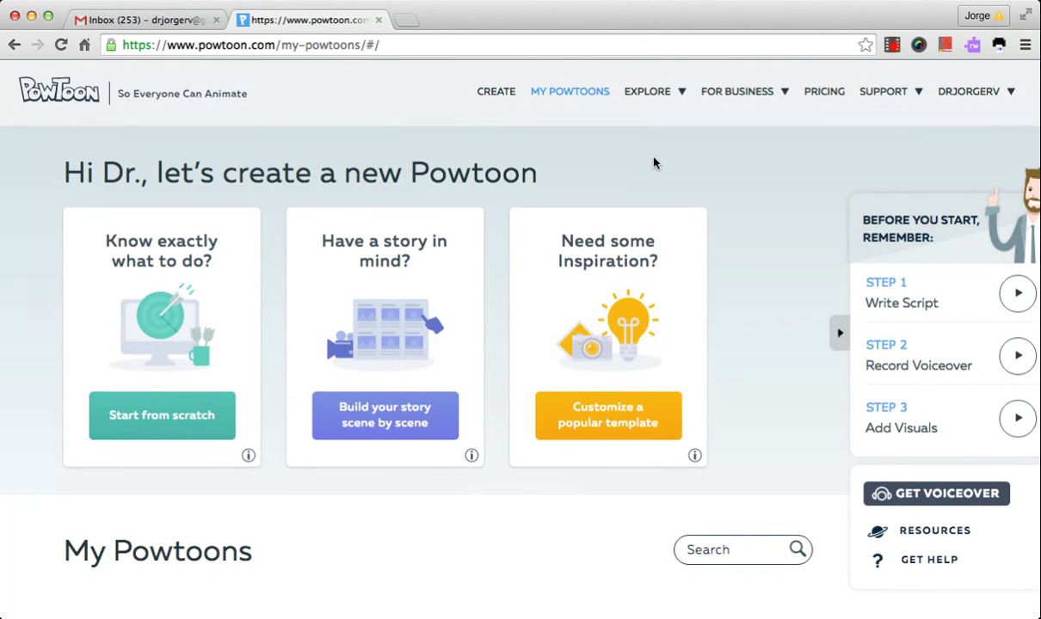
scroll(654, 164, "down", 5)
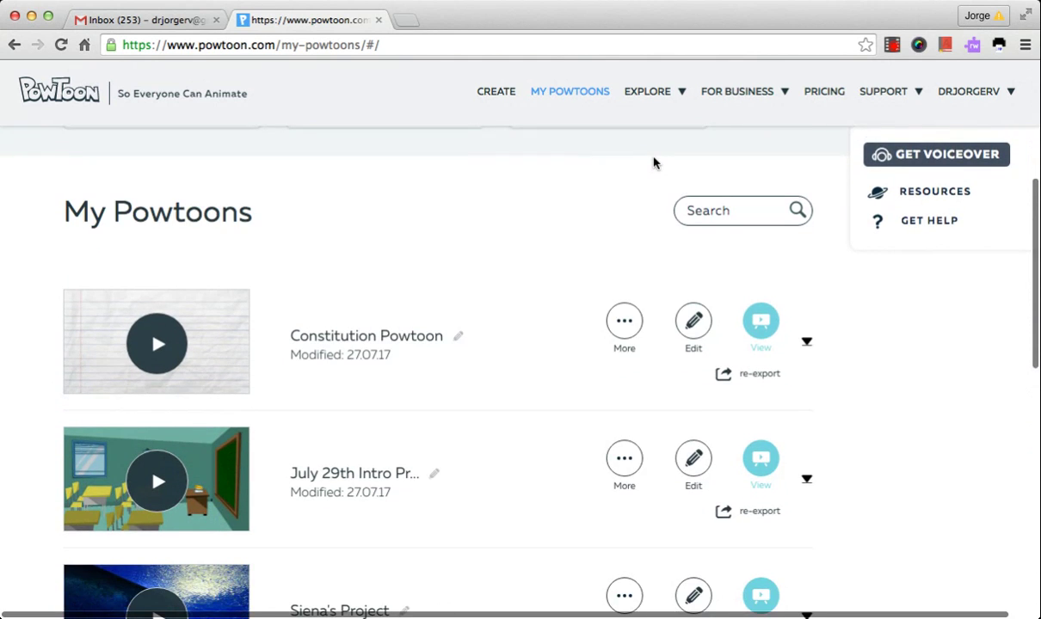
scroll(653, 164, "down", 3)
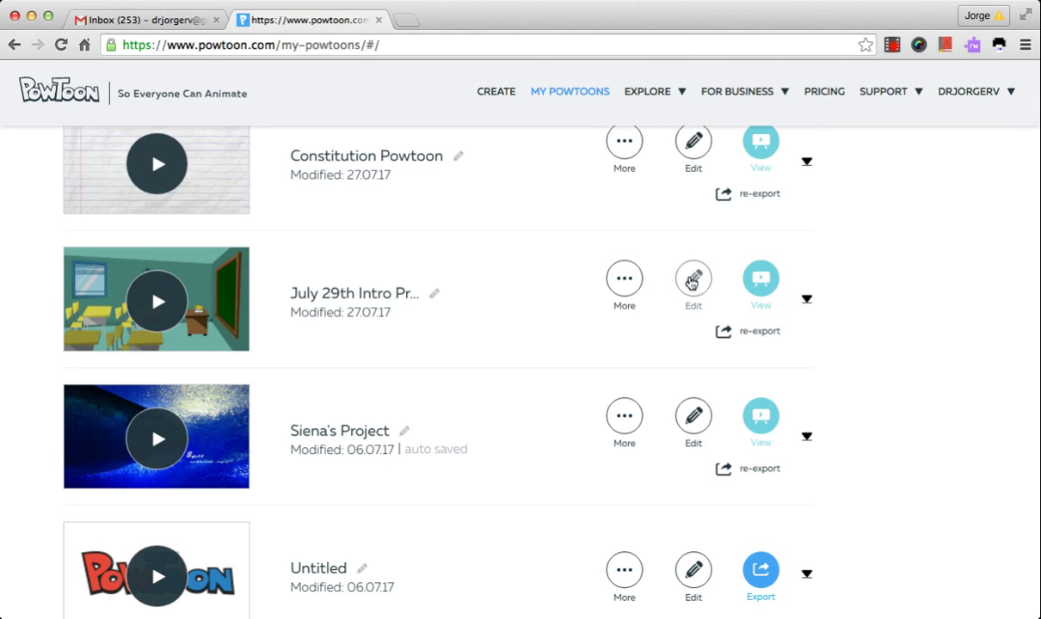
Open July 29th Intro Project in the editor, leaving it in movie mode rather than slideshow
left_click(691, 281)
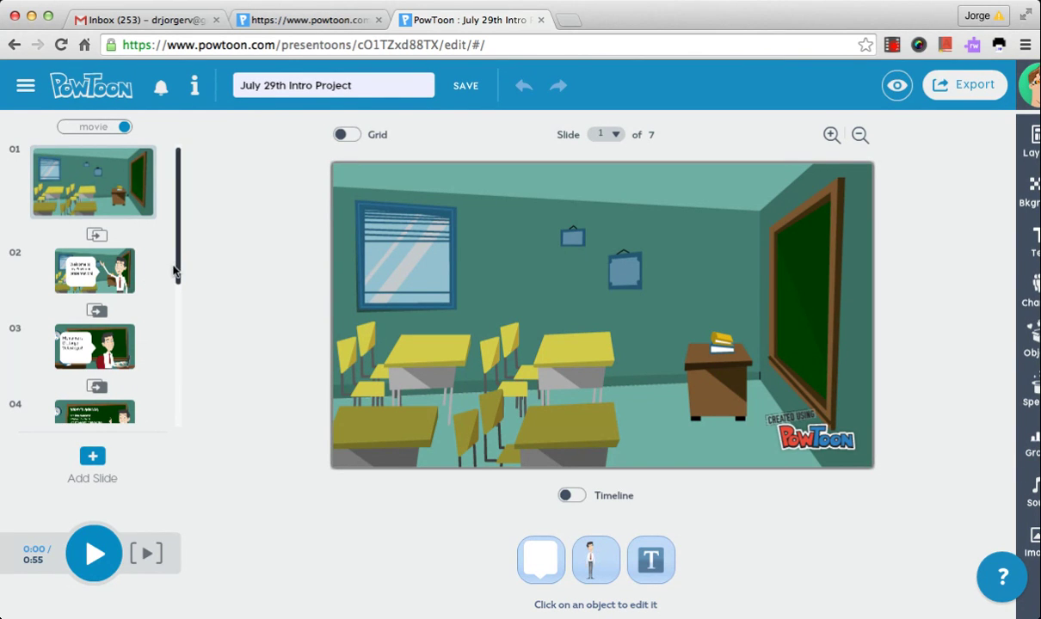
scroll(175, 276, "down", 5)
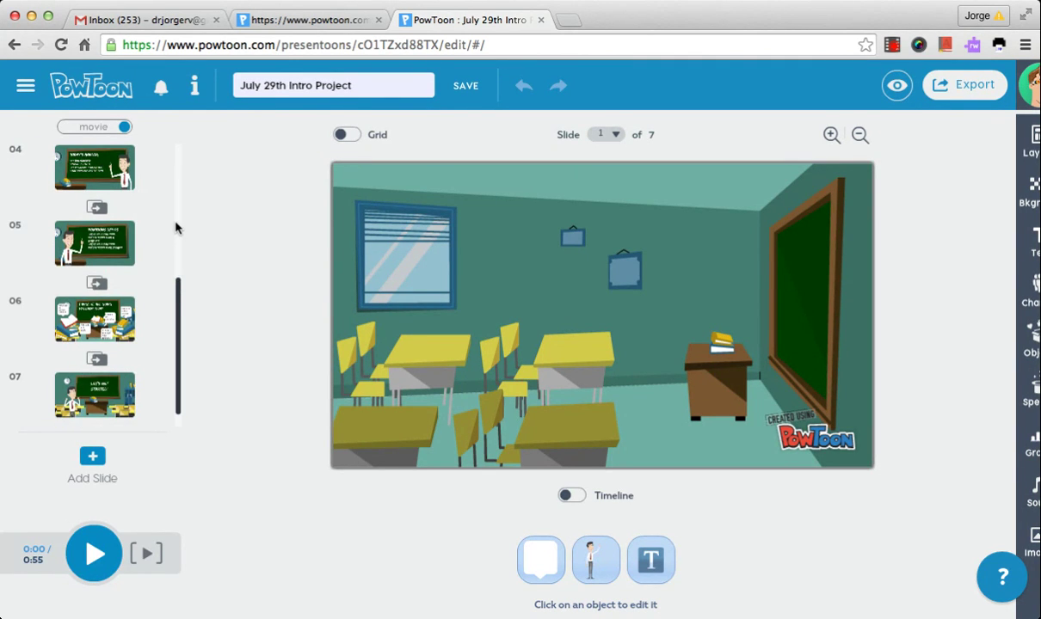
scroll(178, 133, "up", 5)
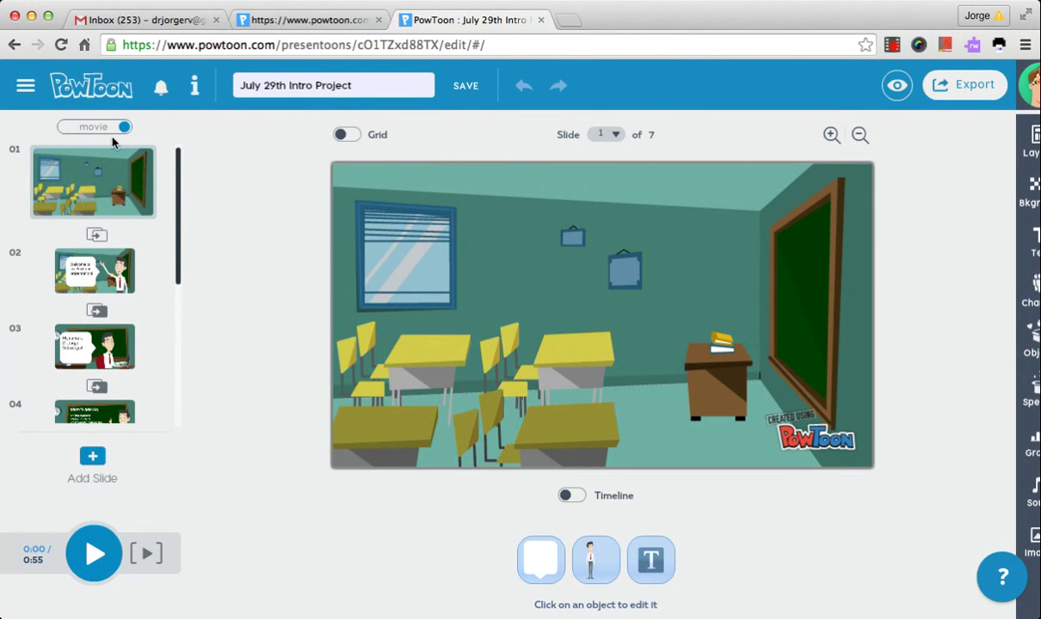
left_click(67, 132)
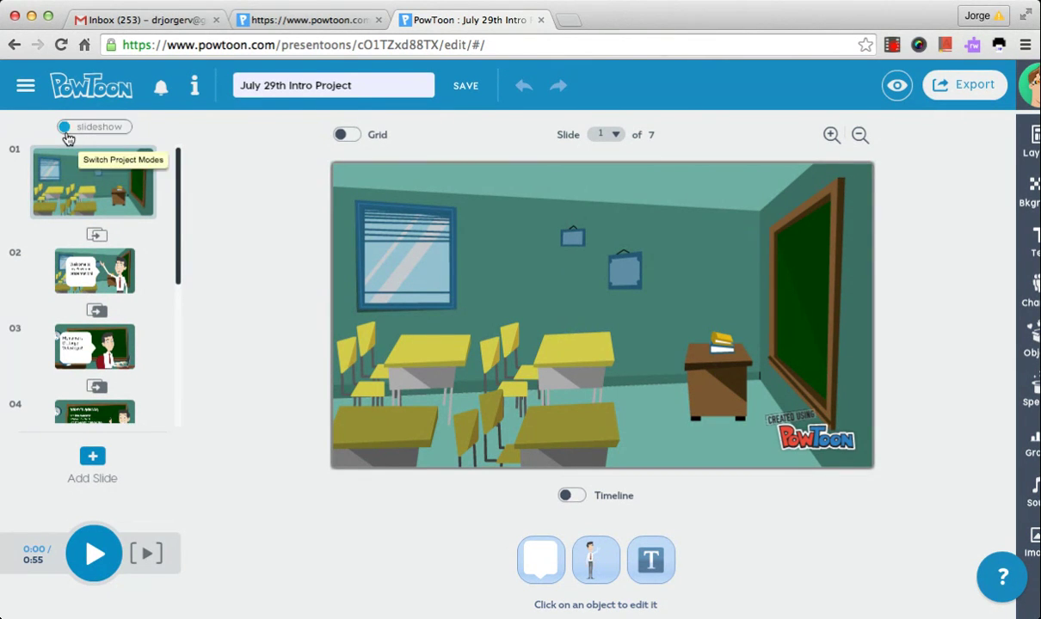
left_click(121, 129)
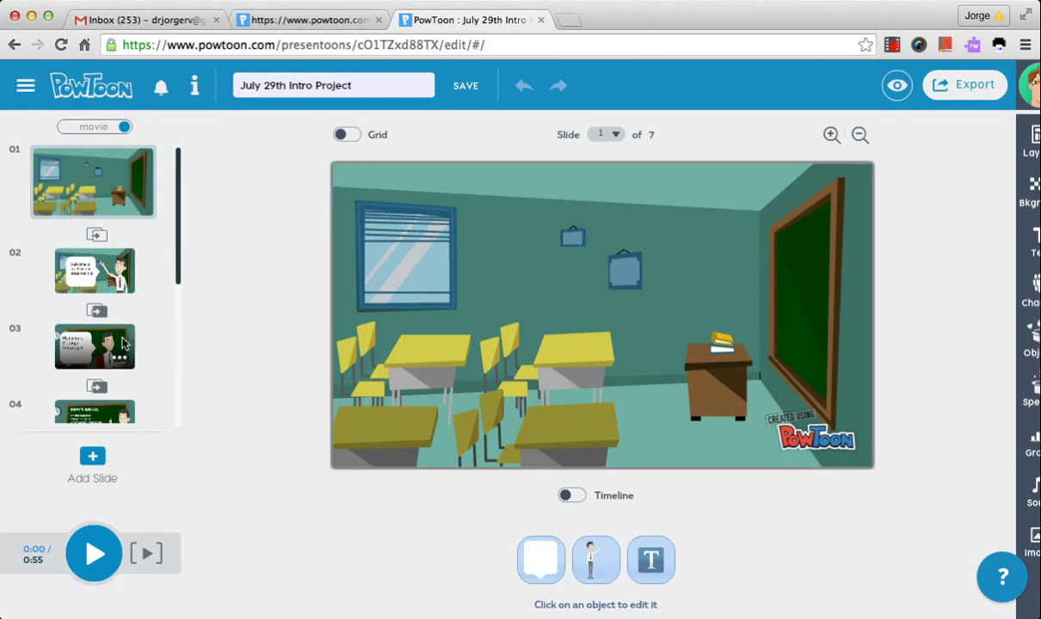
left_click(98, 235)
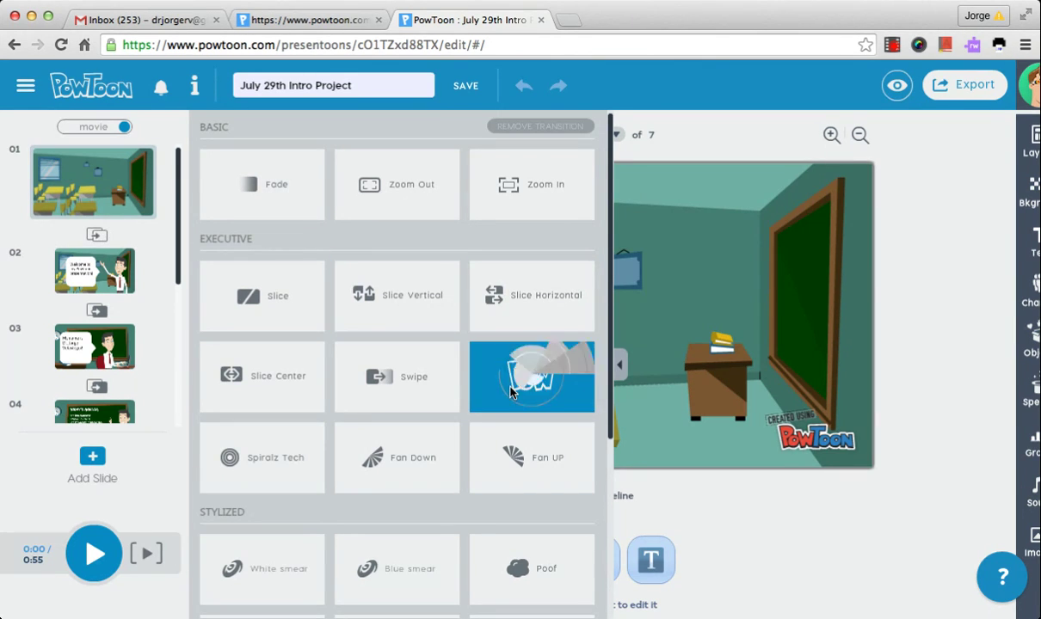
left_click(934, 334)
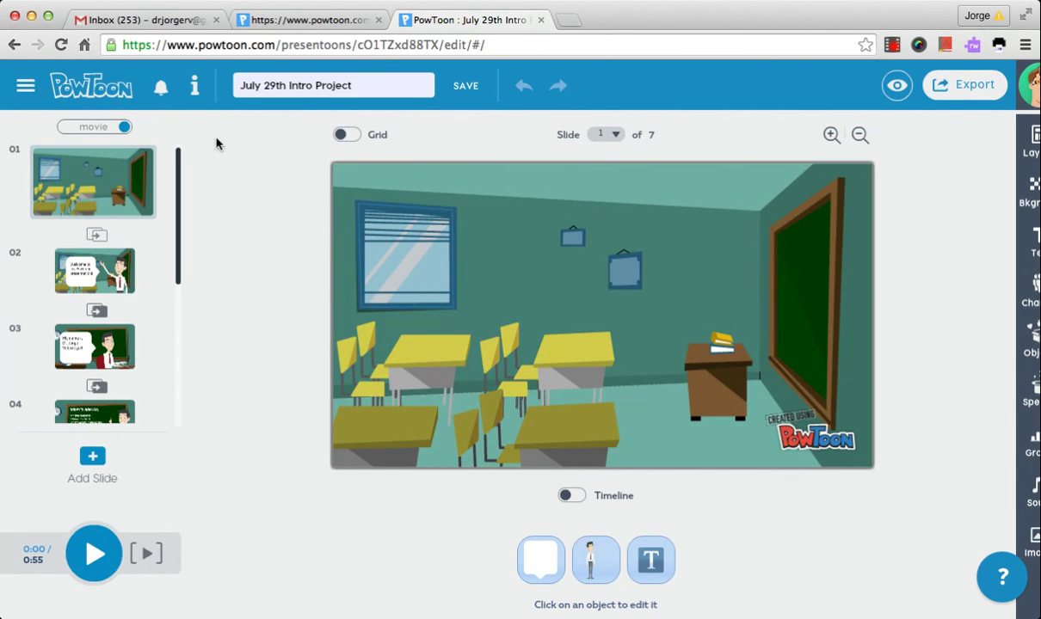
Look through the Help menu's options, then close it
left_click(191, 89)
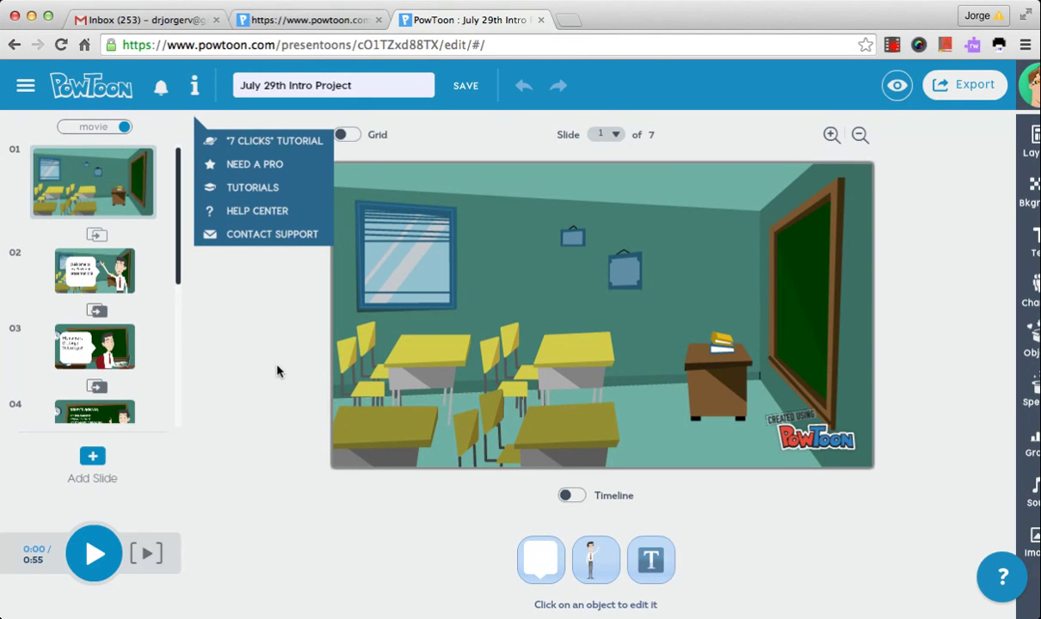
scroll(418, 465, "right", 2)
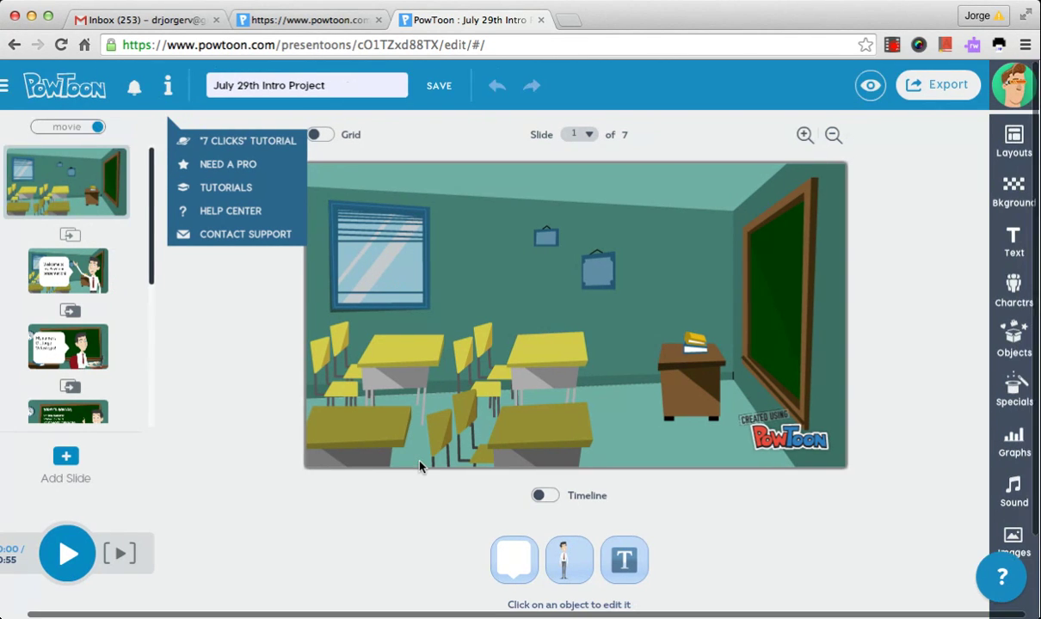
scroll(419, 464, "left", 1)
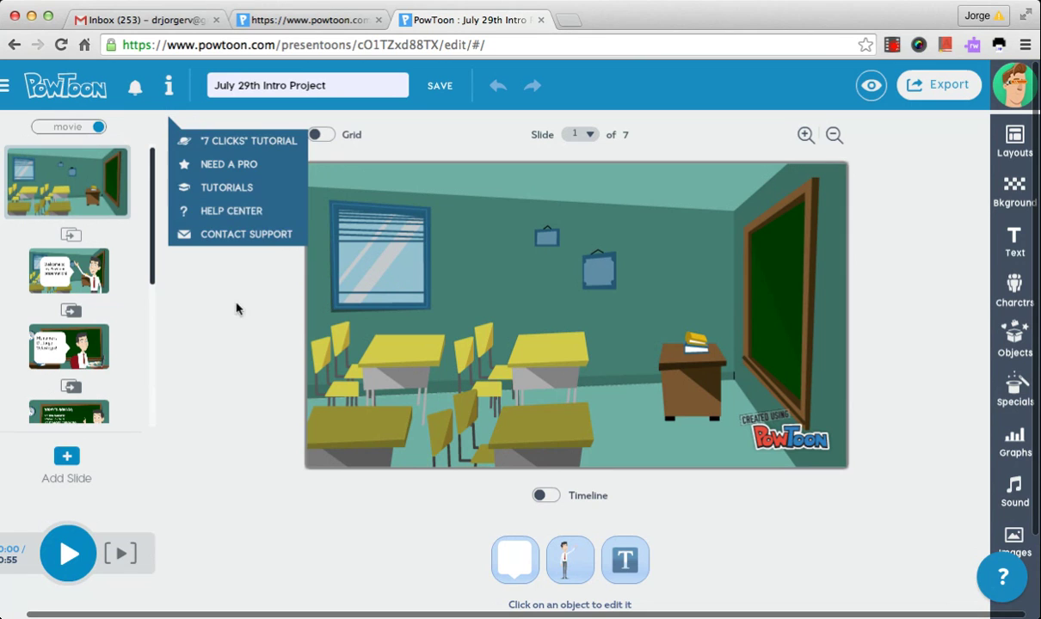
left_click(233, 332)
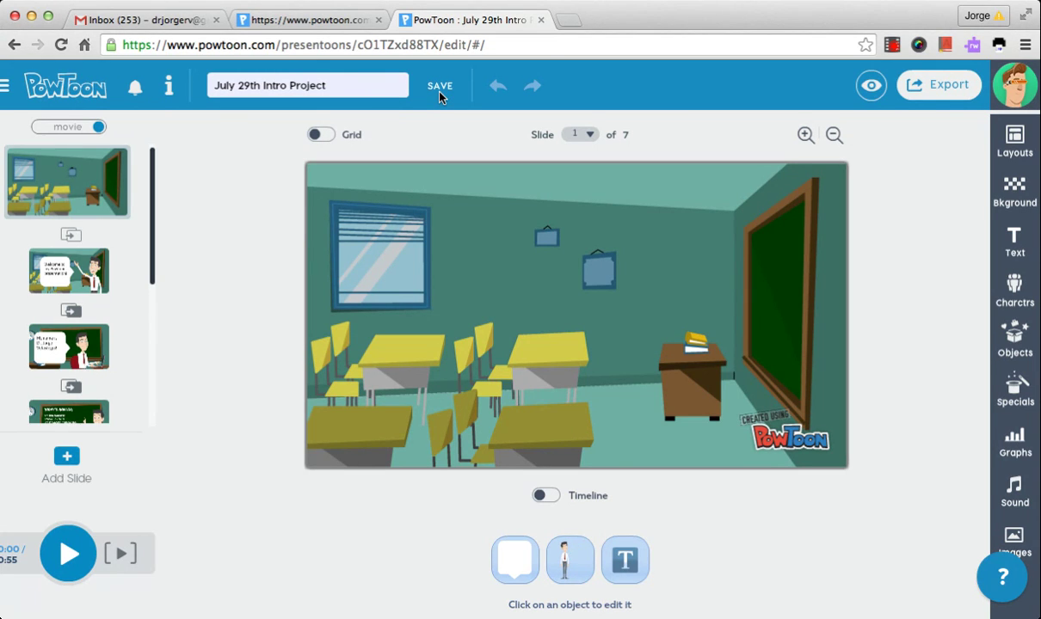
Save the July 29th Intro Project
left_click(441, 90)
scroll(222, 330, "left", 2)
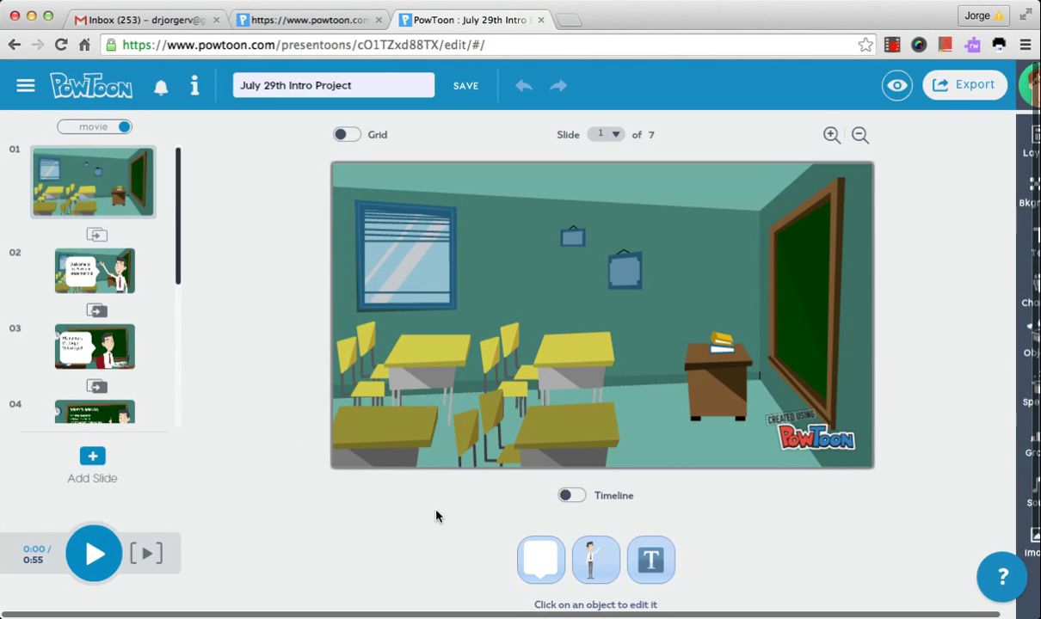
scroll(436, 517, "down", 1)
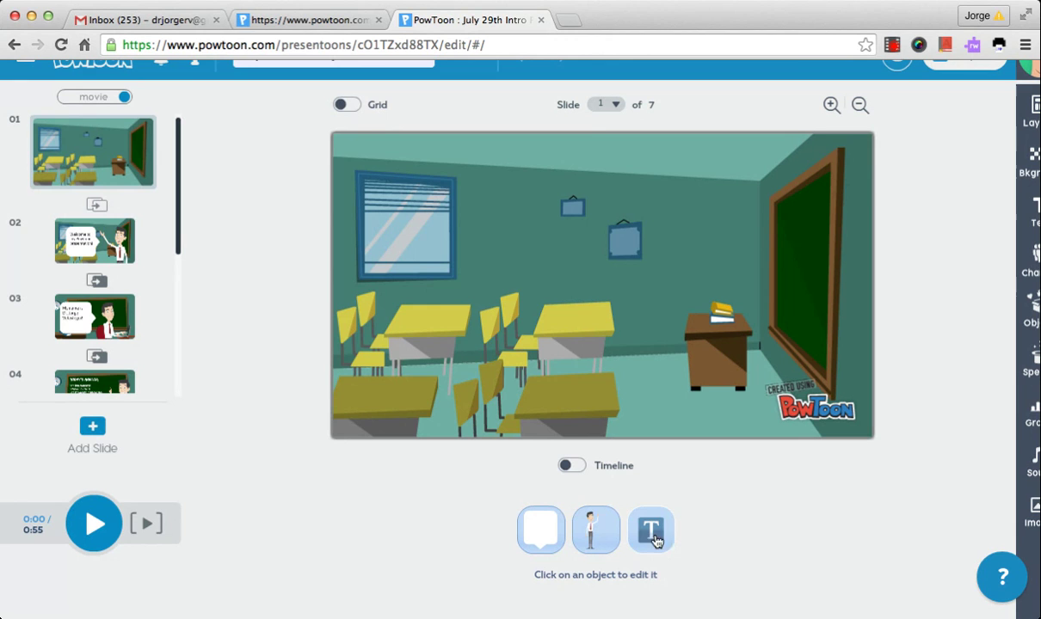
Jump slide 1 to 0:02 where 'Hello Everyone!' appears on the timeline, then hide the timeline
left_click(577, 468)
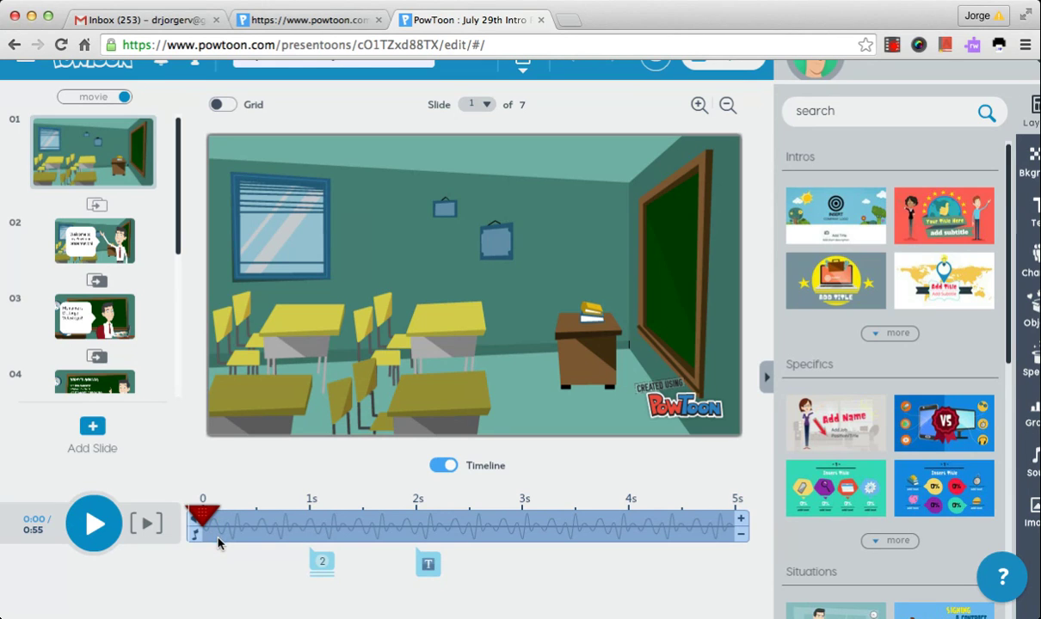
mouse_move(324, 563)
left_click(429, 564)
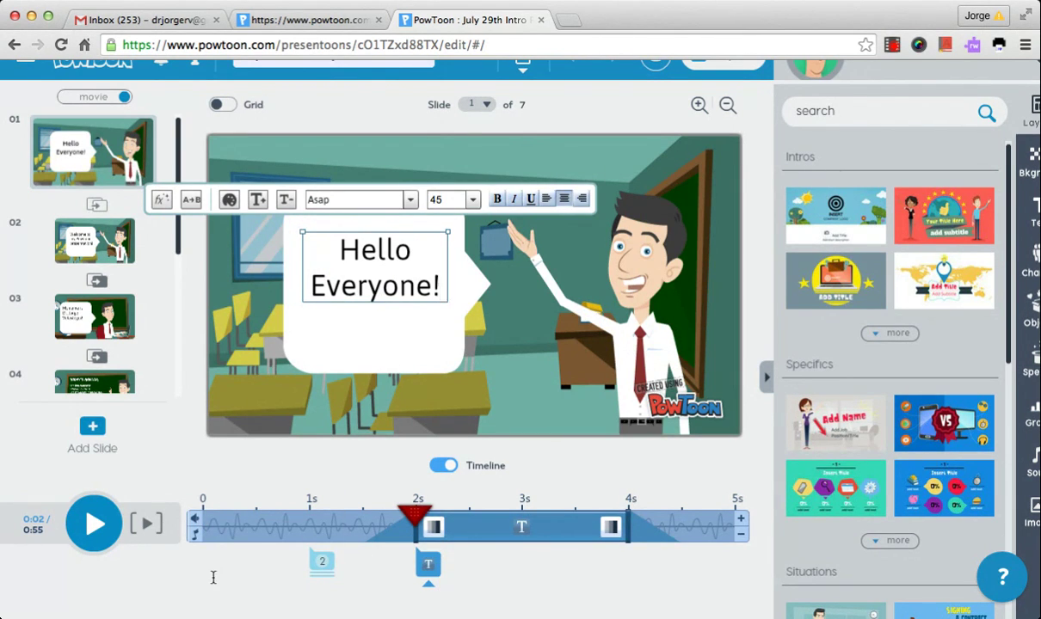
left_click(201, 548)
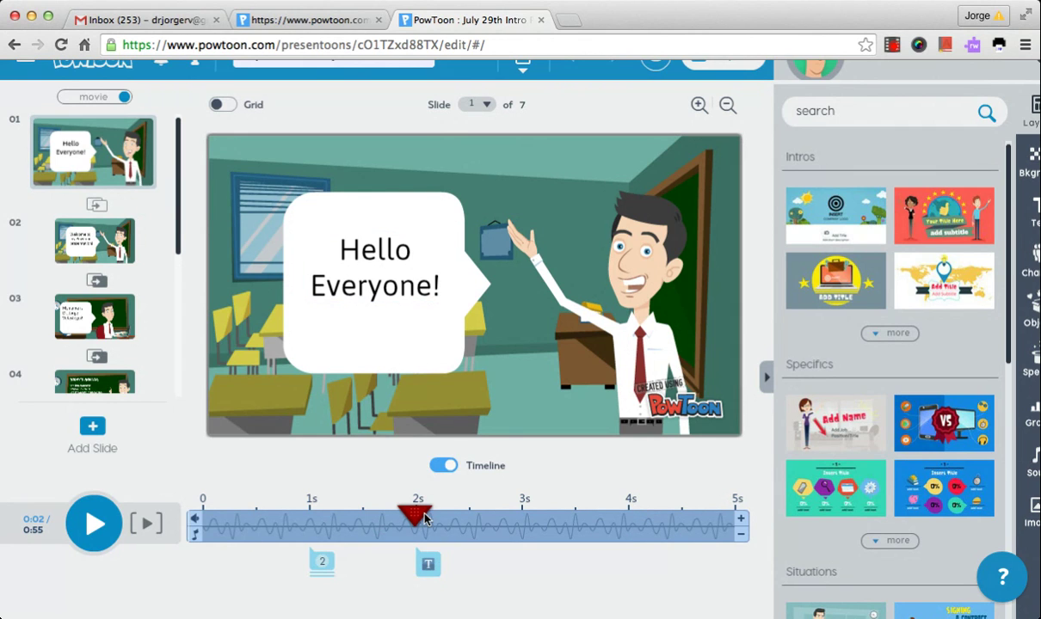
left_click(442, 466)
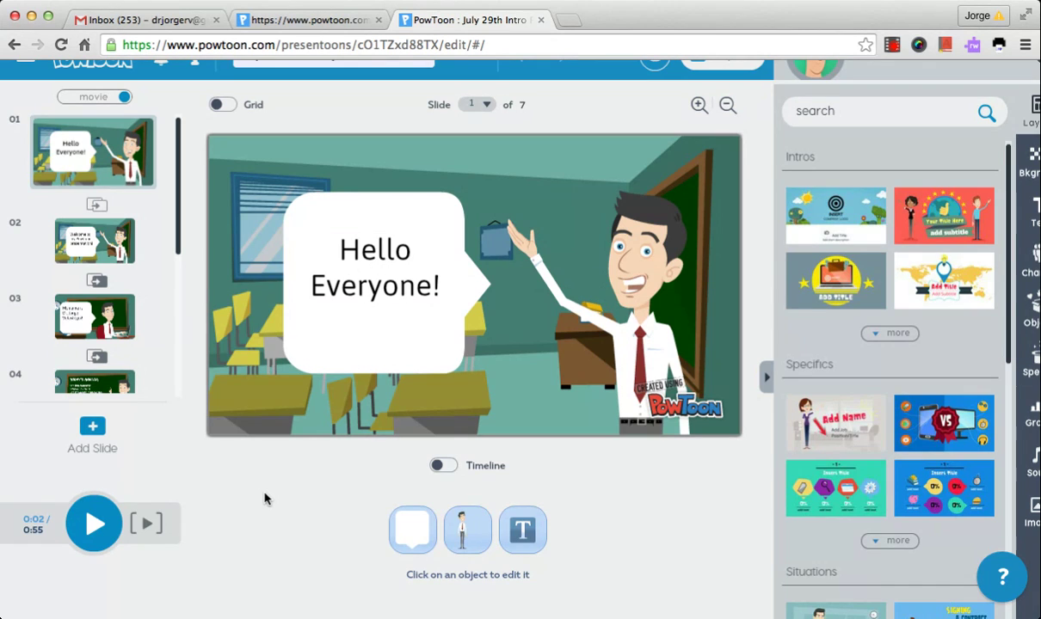
scroll(265, 499, "right", 3)
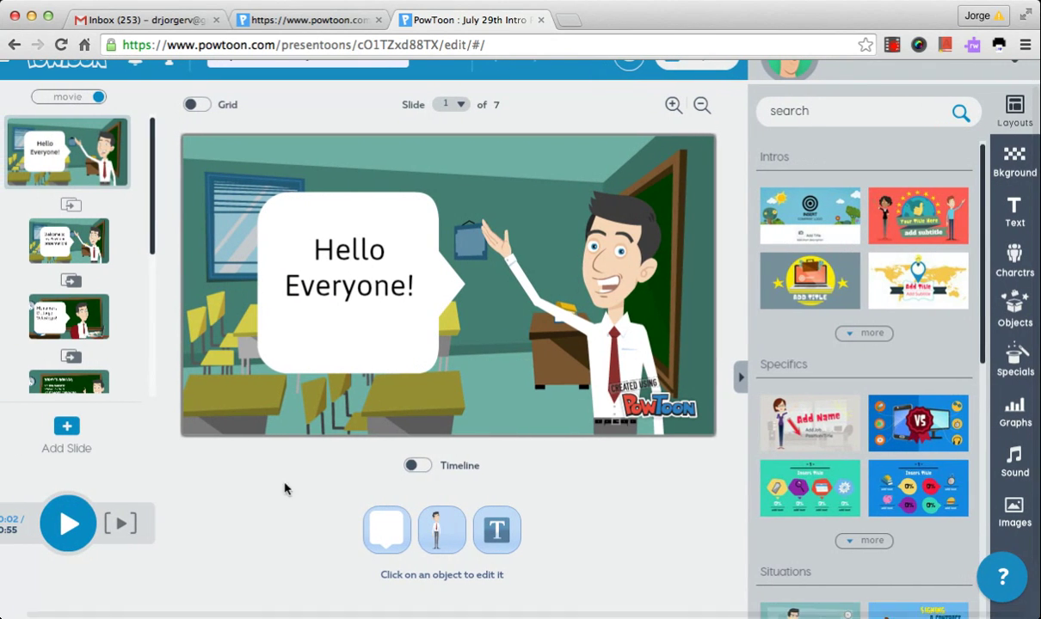
scroll(1024, 147, "up", 1)
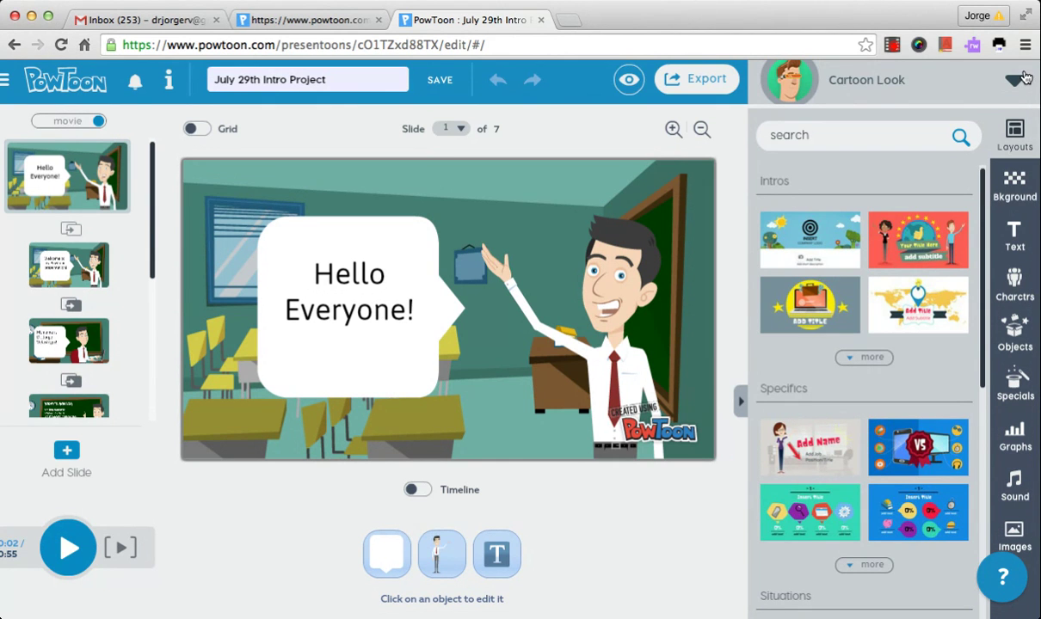
left_click(1016, 133)
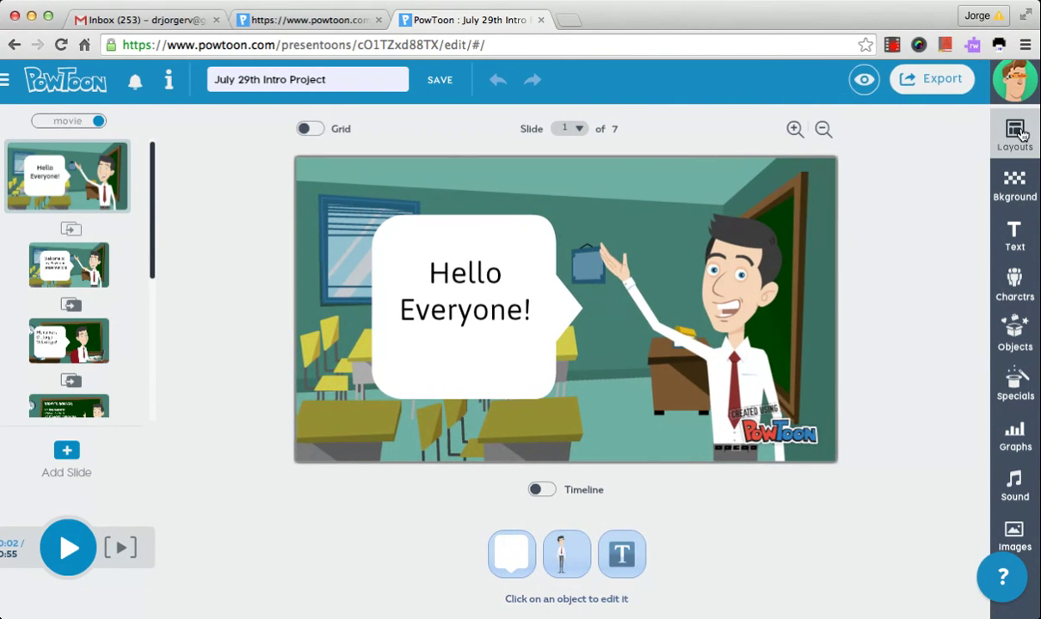
left_click(1015, 133)
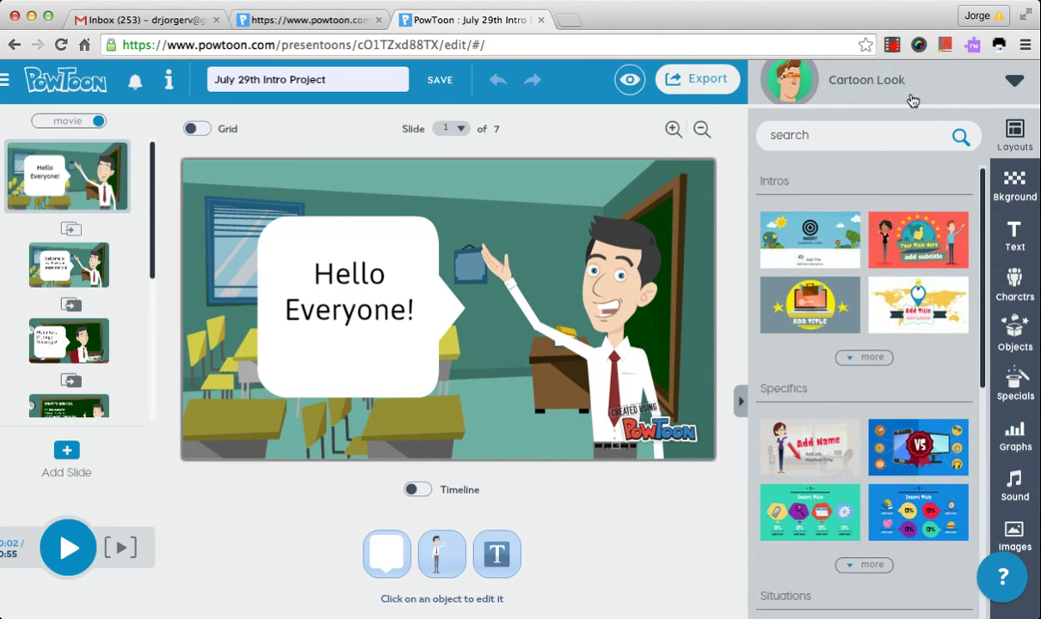
left_click(1015, 81)
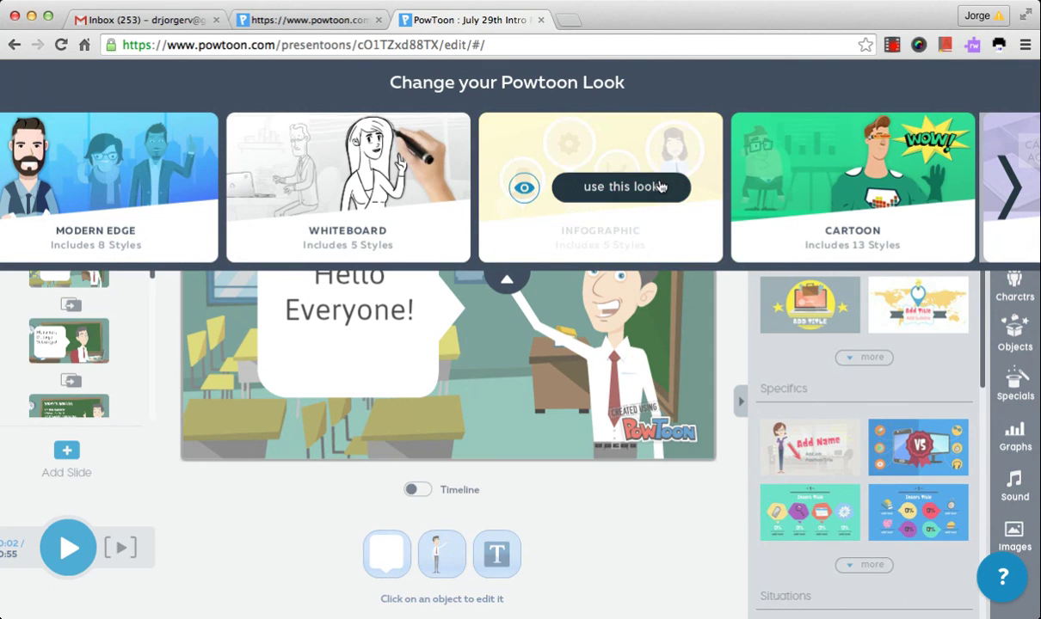
mouse_move(376, 191)
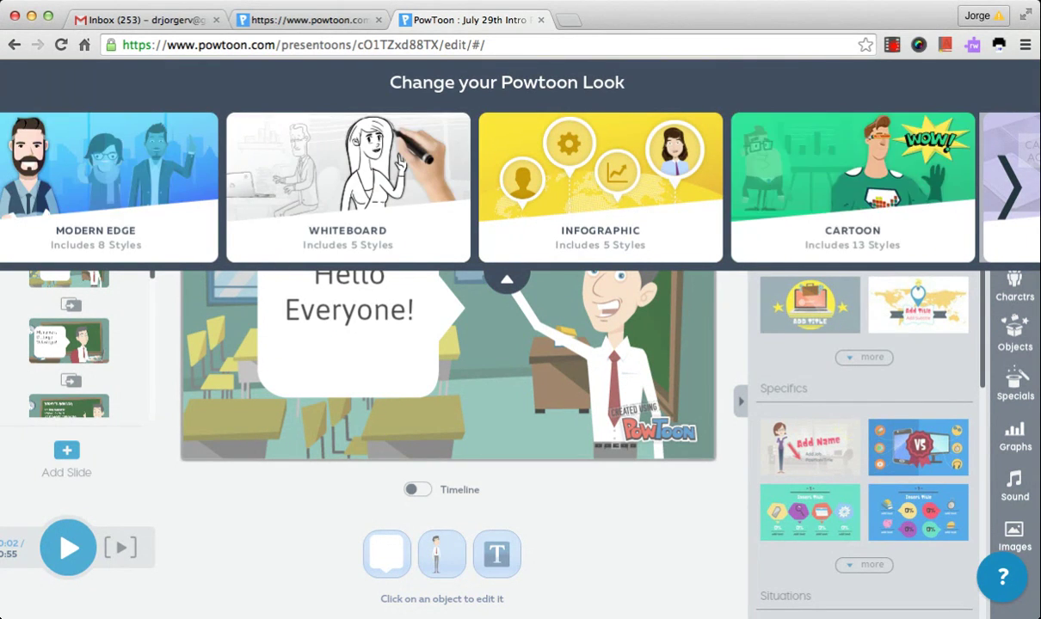
left_click(1017, 187)
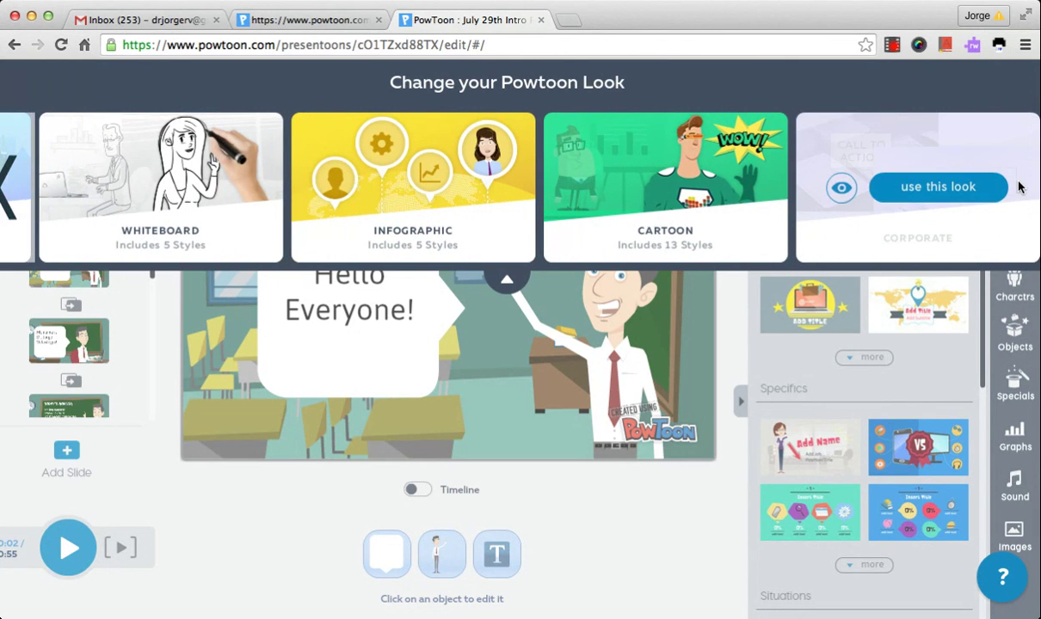
mouse_move(653, 247)
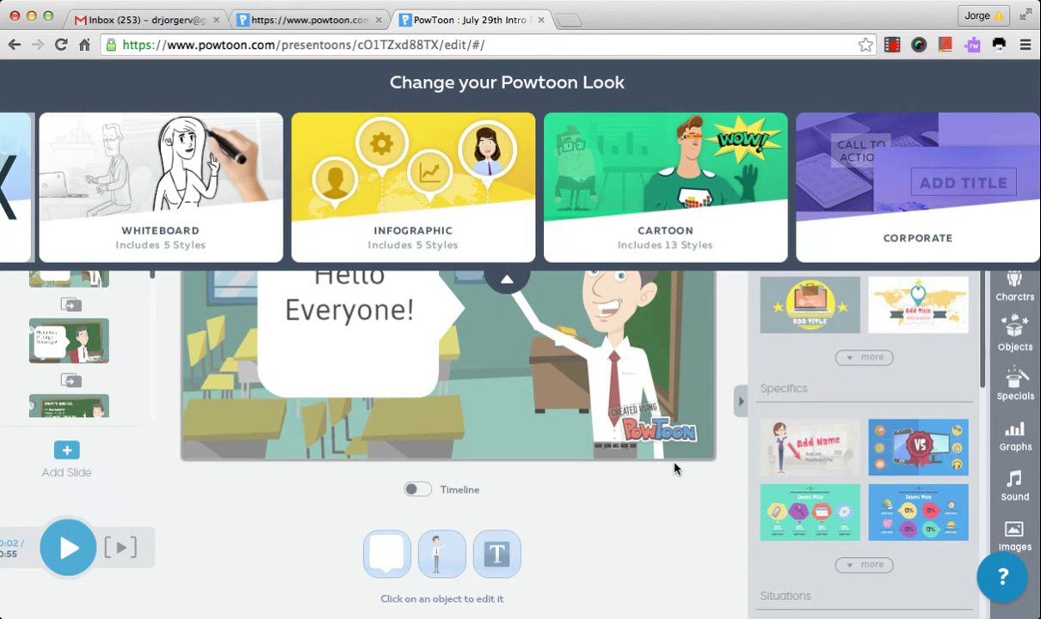
left_click(674, 519)
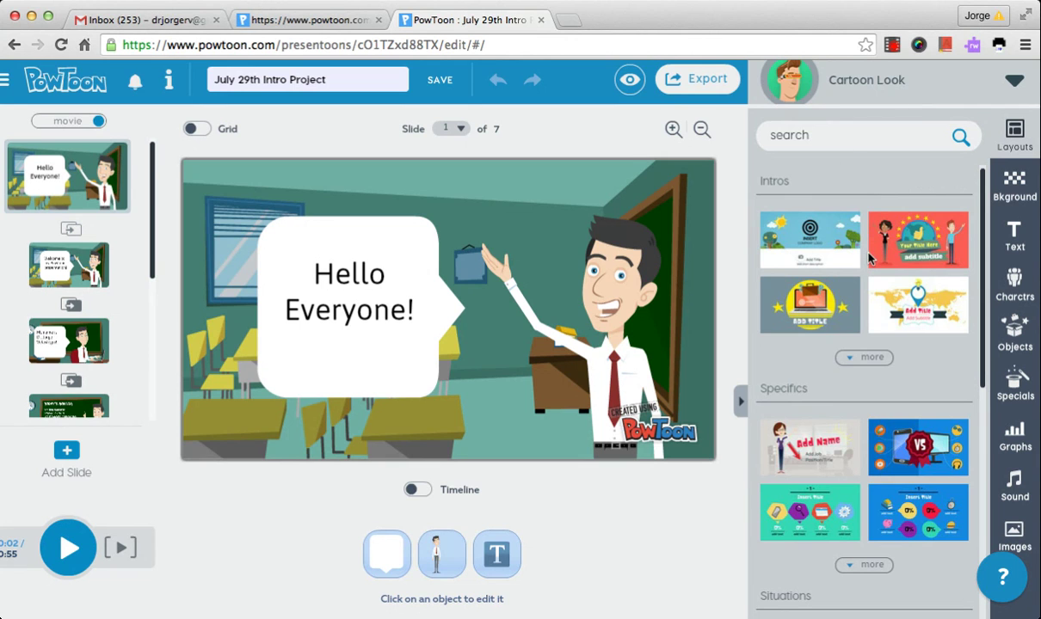
Expand the full Intros and Situations layout lists, then switch to the background library
left_click(865, 358)
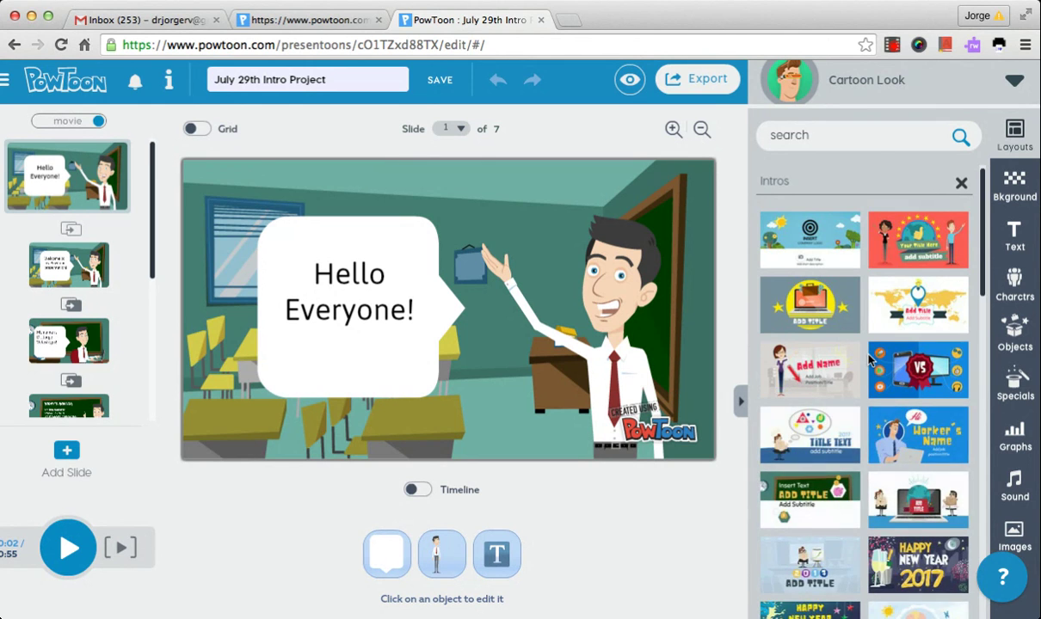
scroll(869, 359, "down", 5)
scroll(869, 360, "down", 10)
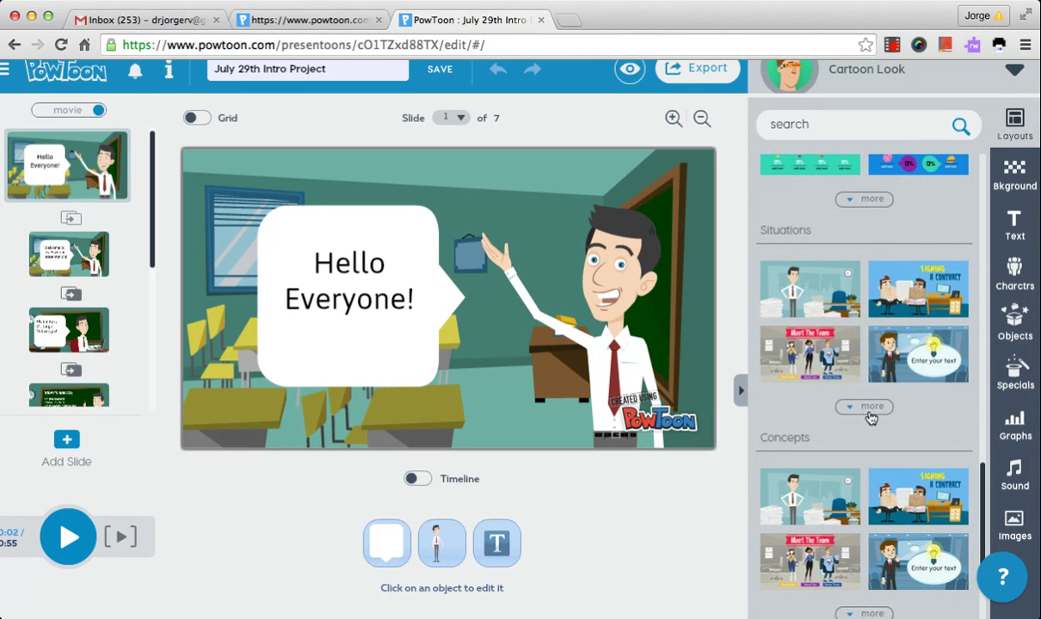
left_click(869, 412)
scroll(869, 415, "down", 5)
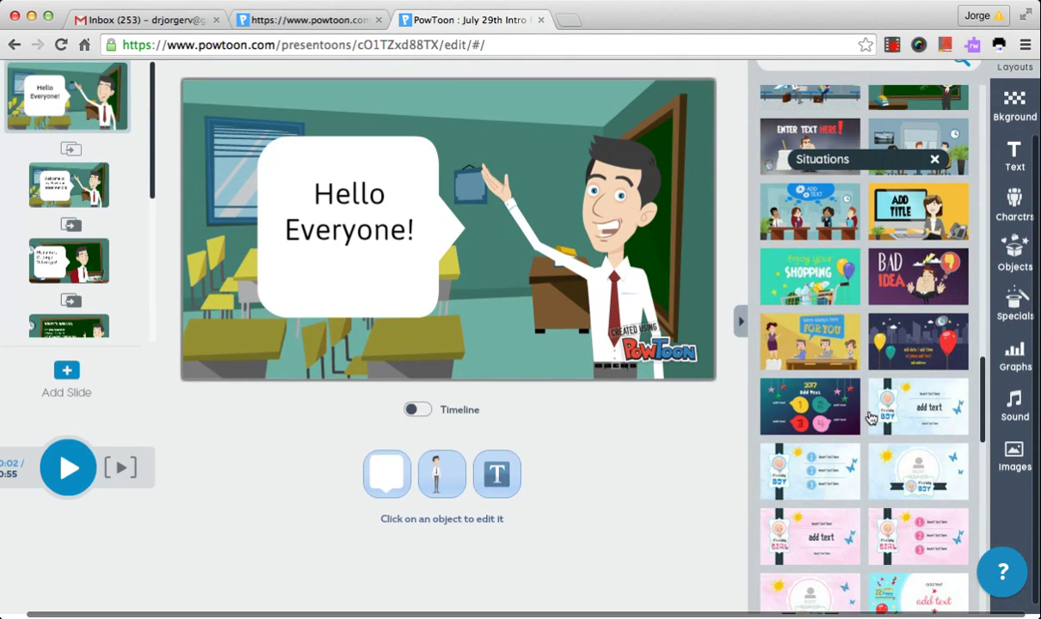
scroll(873, 447, "up", 10)
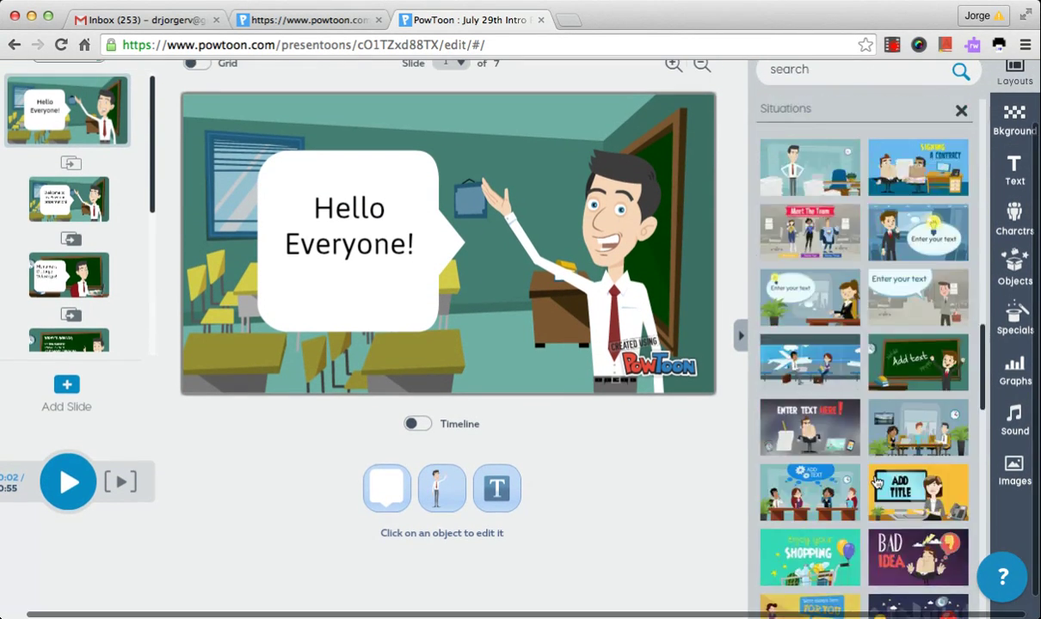
left_click(876, 483)
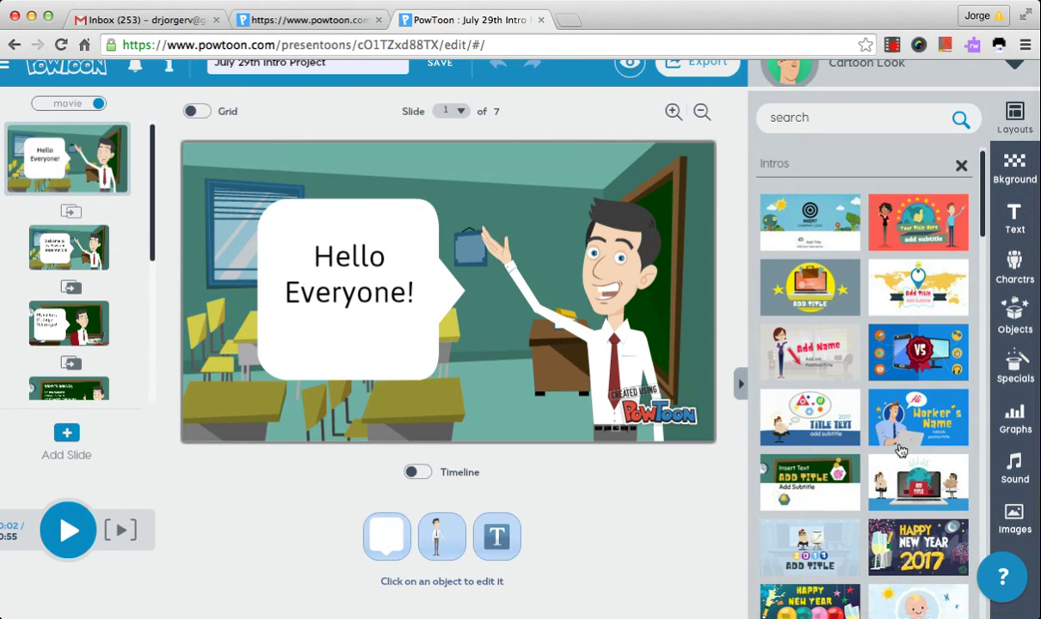
left_click(1013, 168)
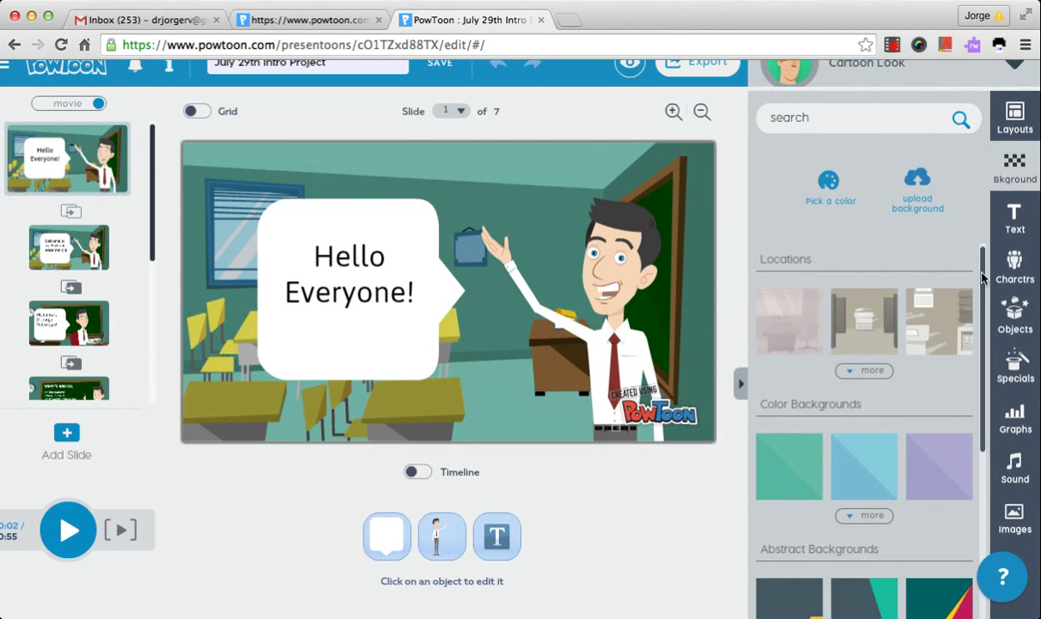
Open the text library and confirm switching the slide timeline on
left_click_drag(986, 280, 966, 492)
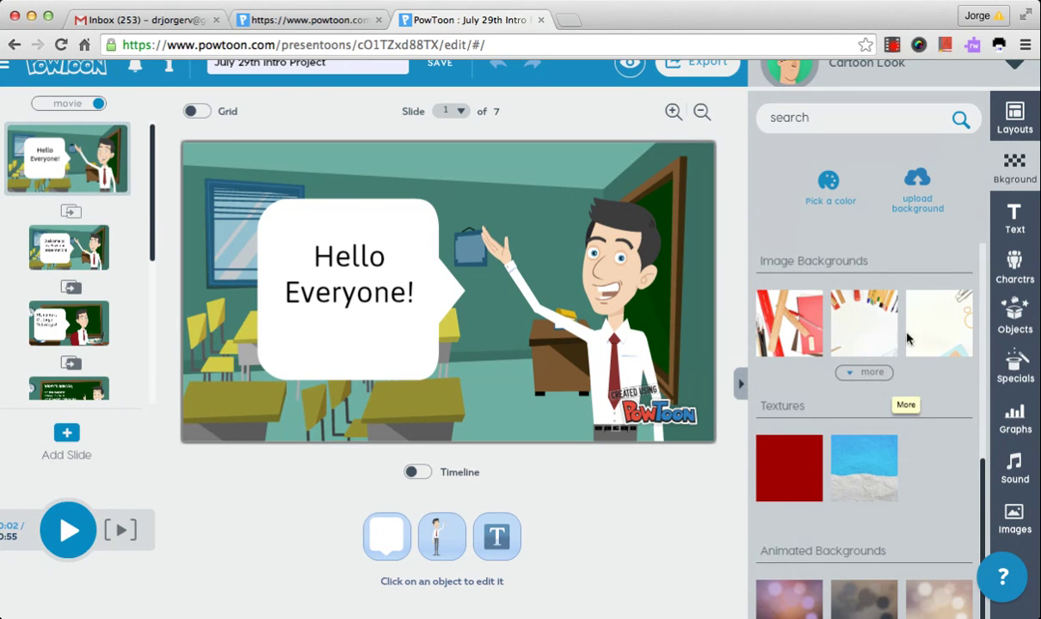
left_click(1015, 219)
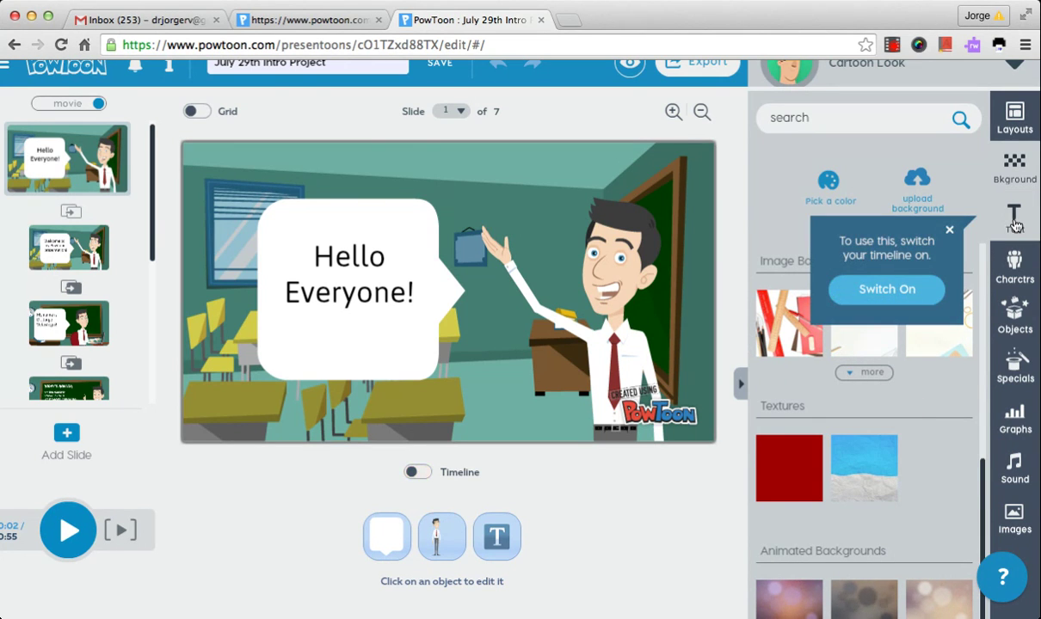
left_click(418, 471)
left_click(1018, 217)
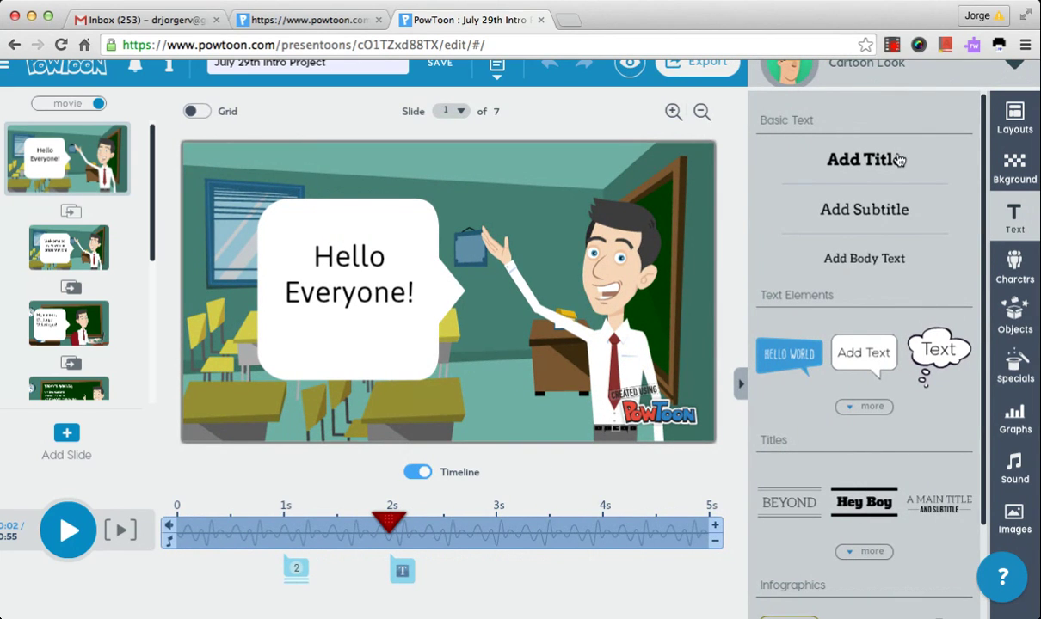
Show more text bubble styles, view all The Office - Free characters, then open the objects library
left_click(874, 408)
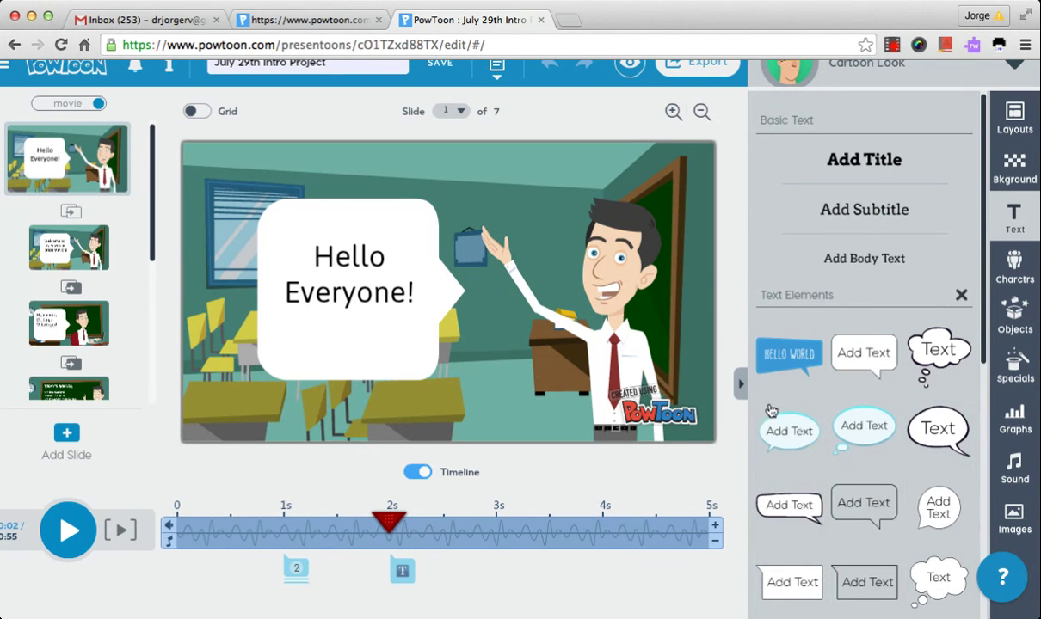
left_click(1019, 272)
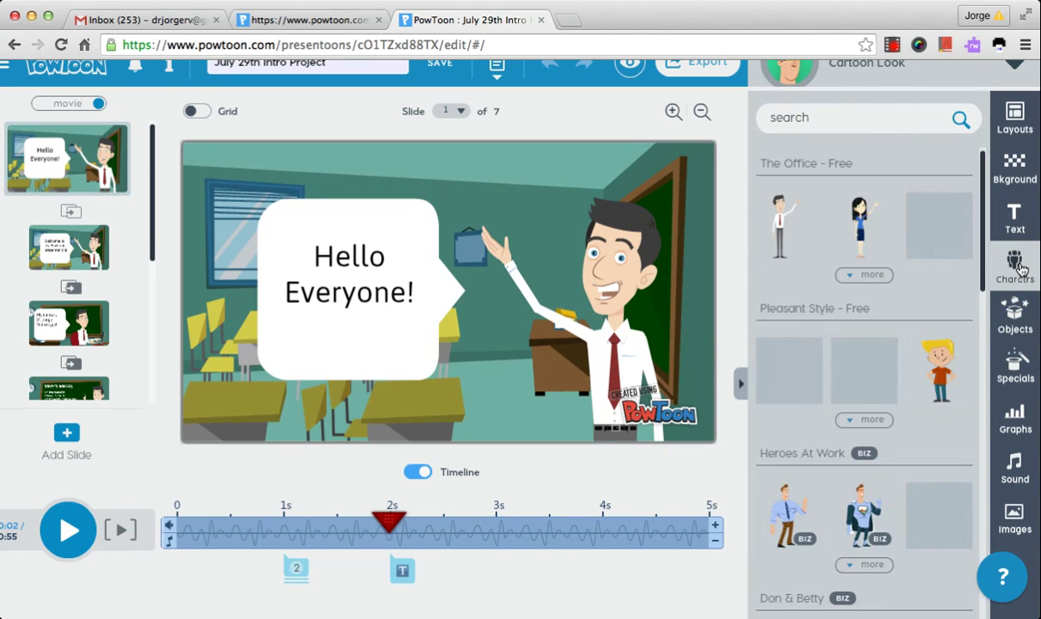
left_click(871, 276)
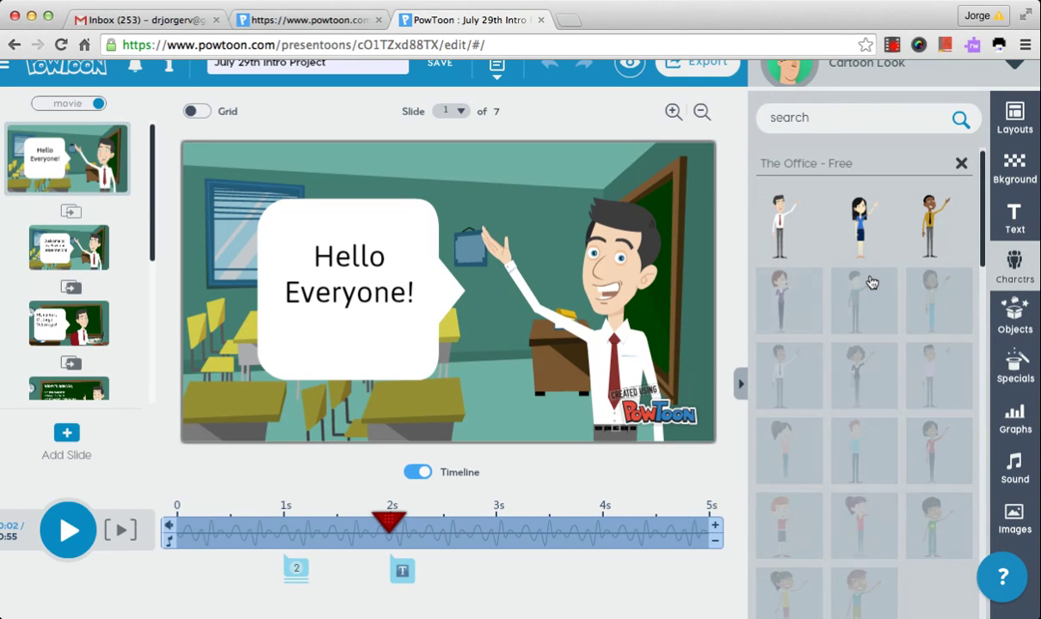
mouse_move(871, 283)
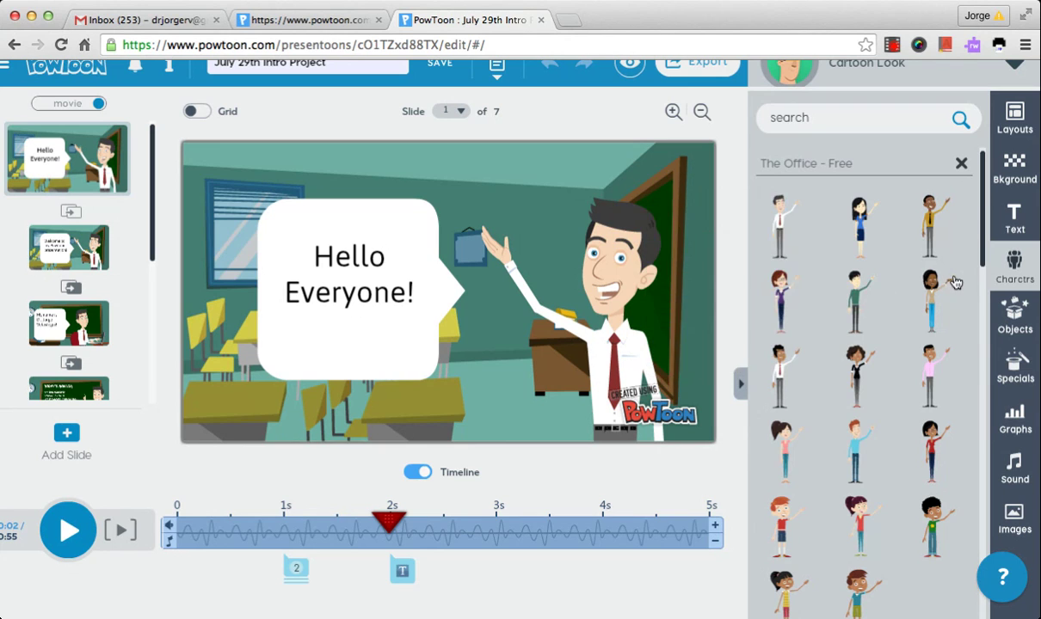
left_click(1014, 316)
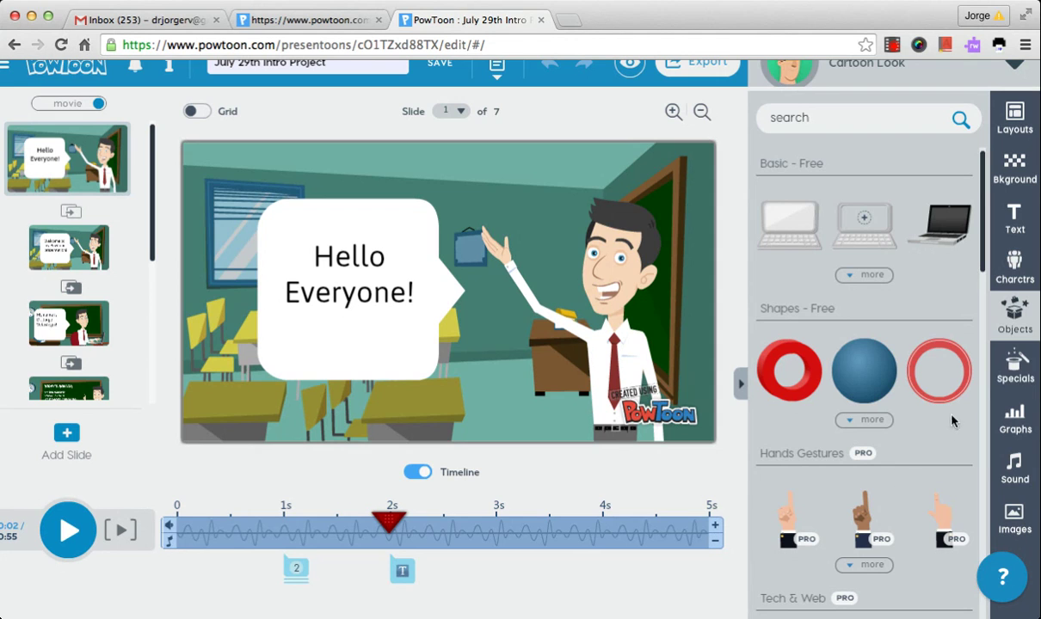
Browse the Specials and Graphs libraries, ending on the Sound and voiceover options
left_click(1020, 379)
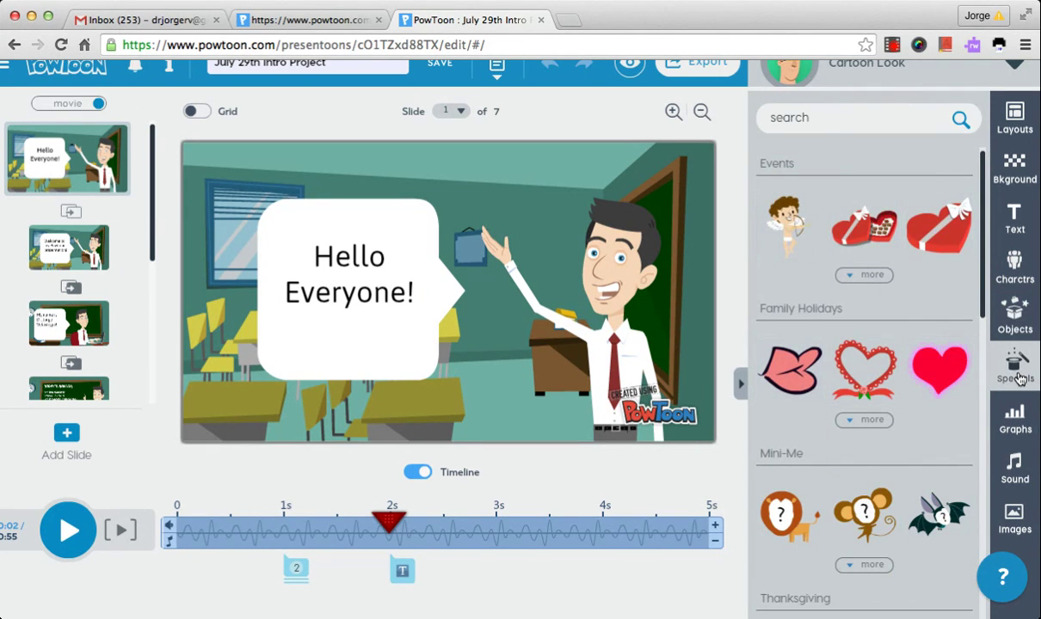
left_click(1016, 421)
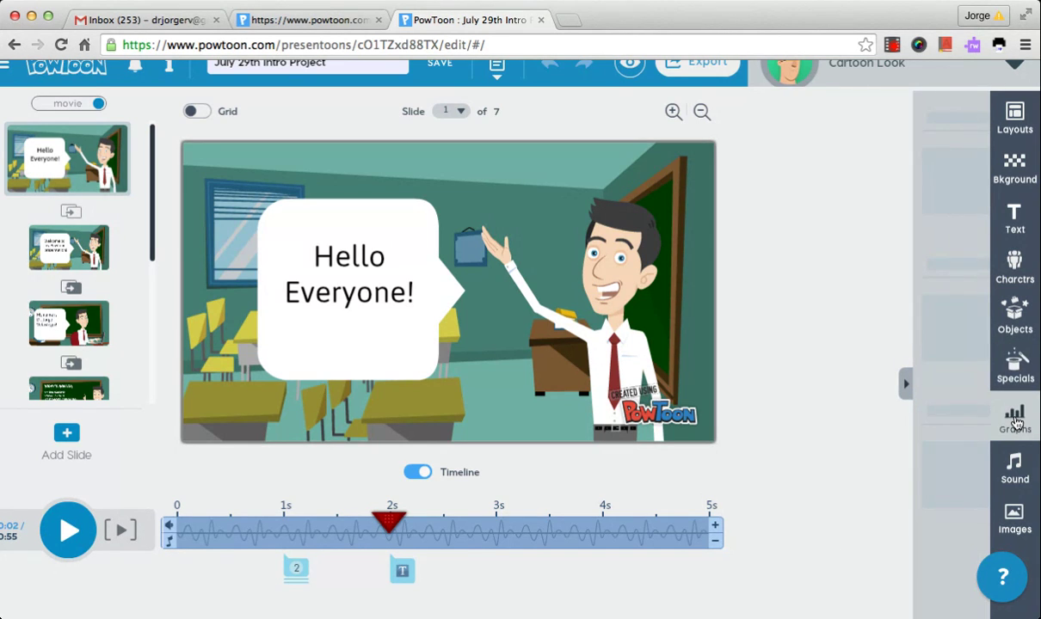
left_click(1016, 465)
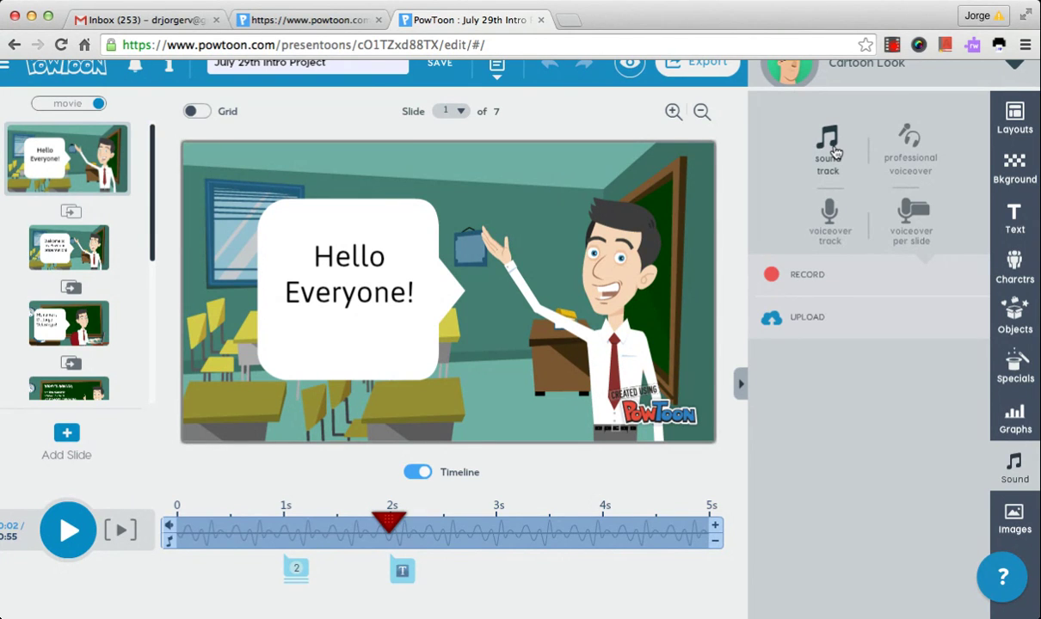
Open the Images library and scroll through its upload, search and frame options
left_click(1021, 520)
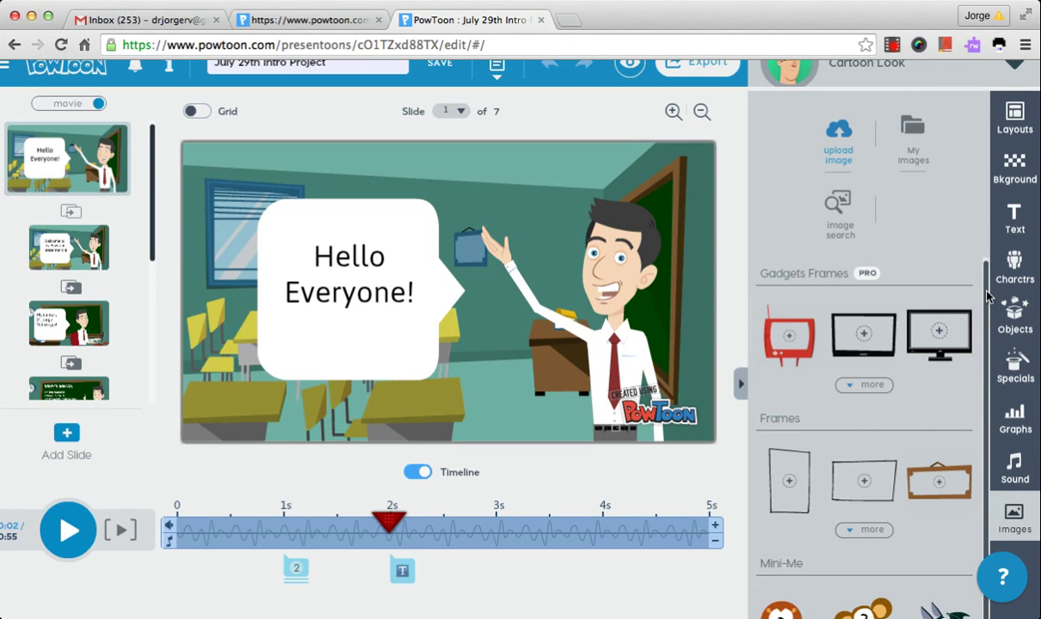
scroll(988, 331, "down", 1)
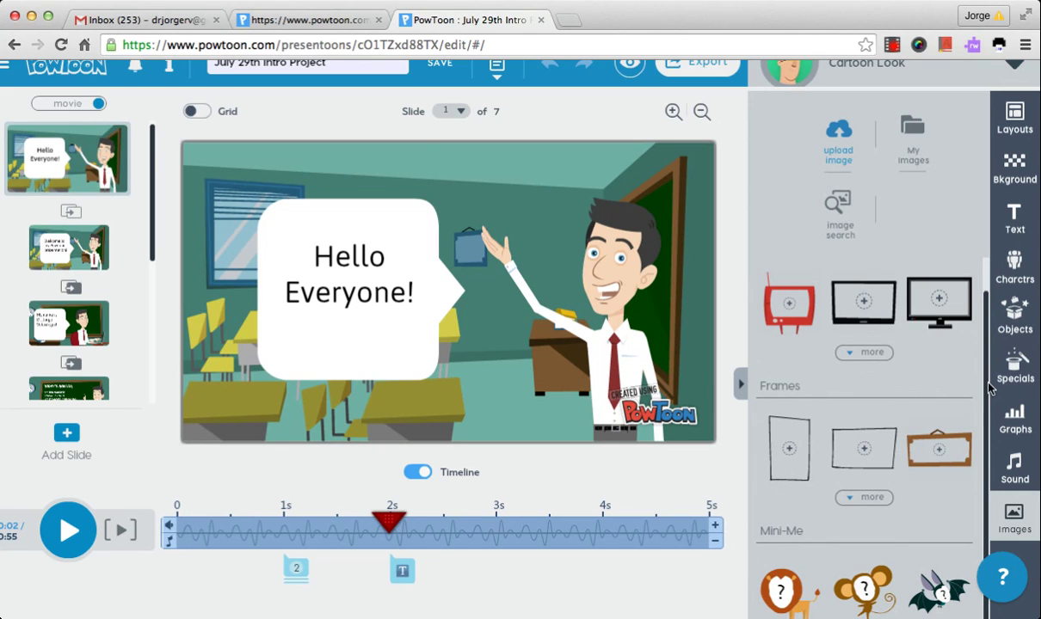
scroll(988, 387, "up", 1)
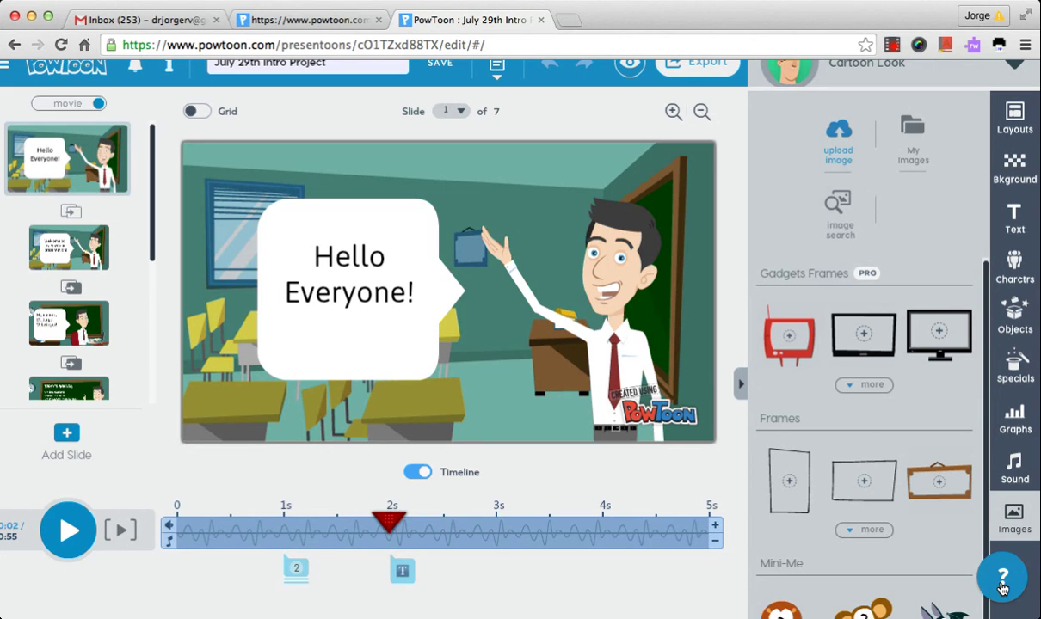
scroll(786, 367, "up", 1)
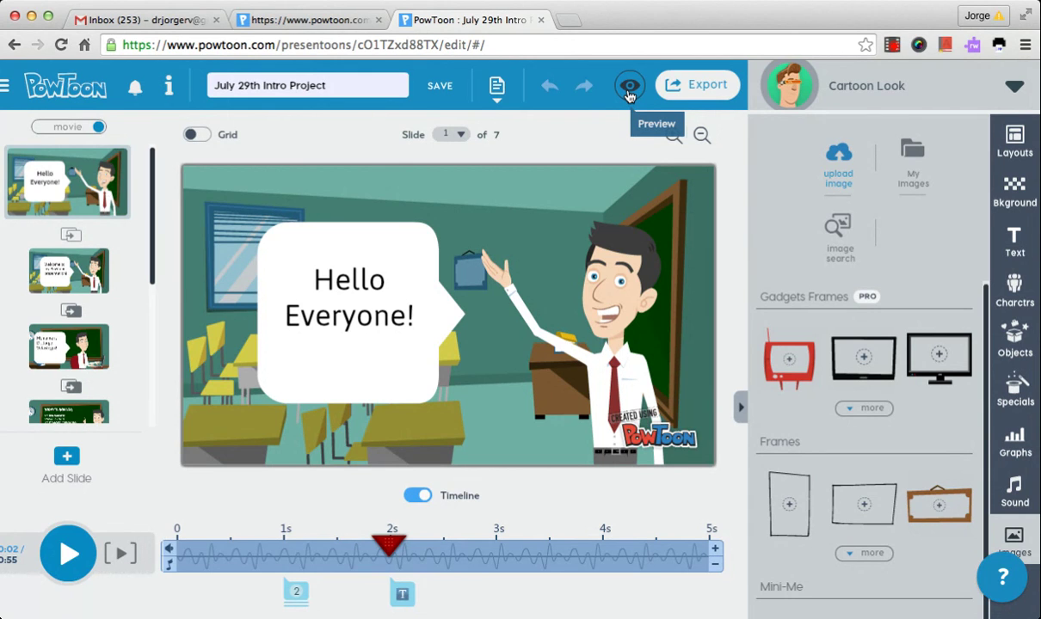
Play the presentation preview, pause it, and close it to return to slide 2
left_click(629, 89)
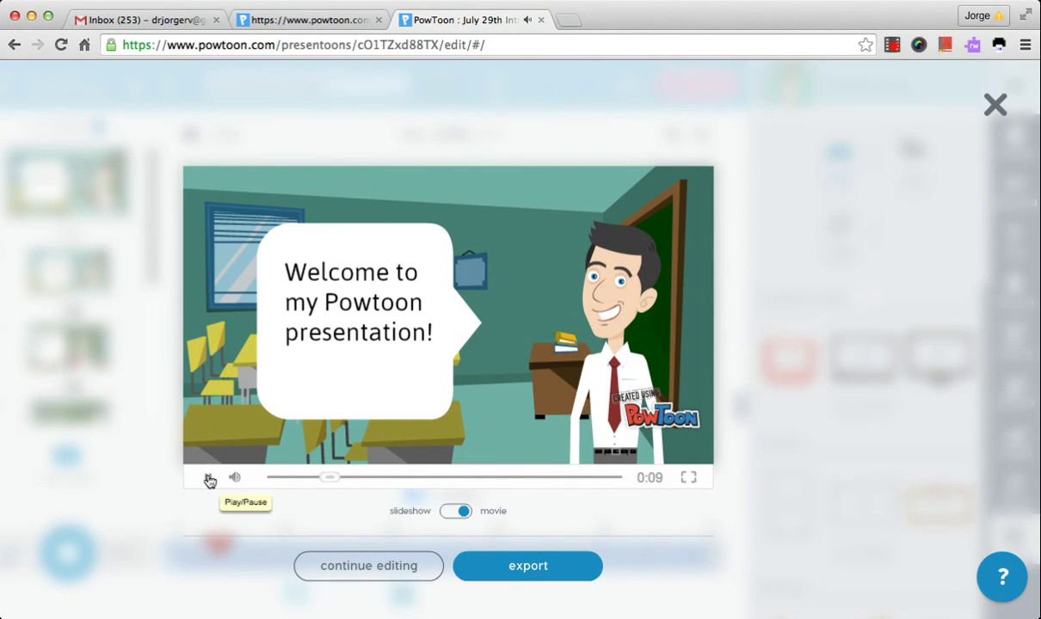
left_click(207, 478)
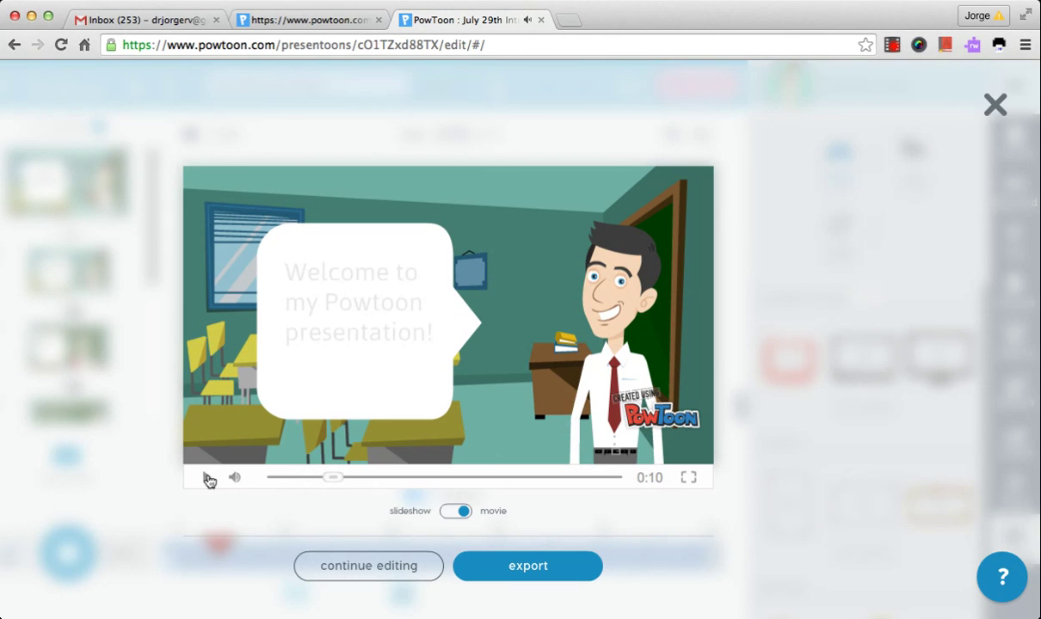
left_click(995, 104)
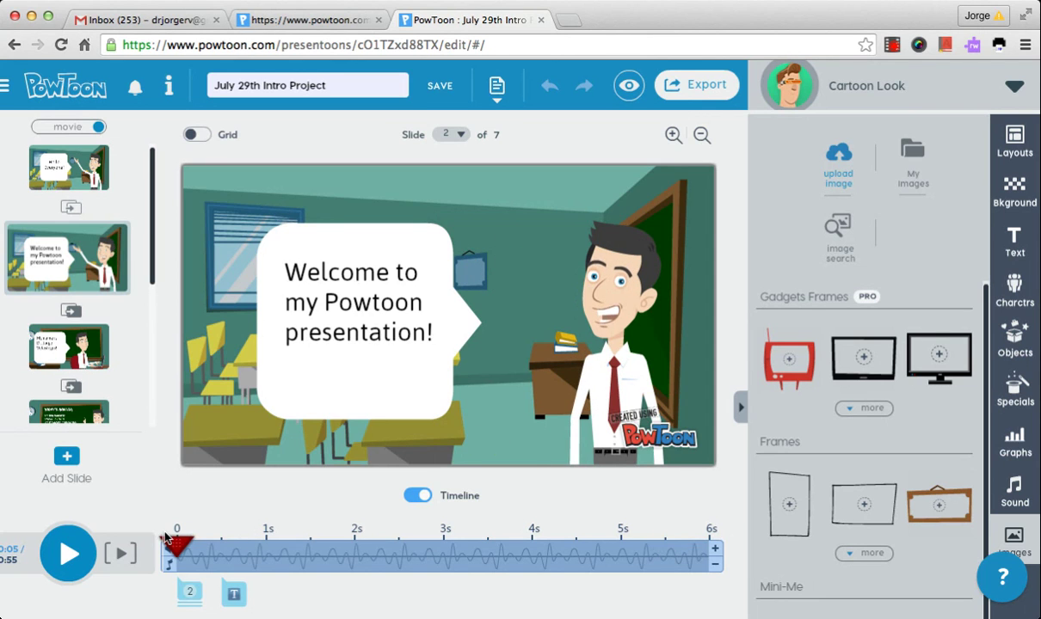
Show slide 3's classroom scene and rewind its playhead to 0s, before the speech bubble
left_click(75, 339)
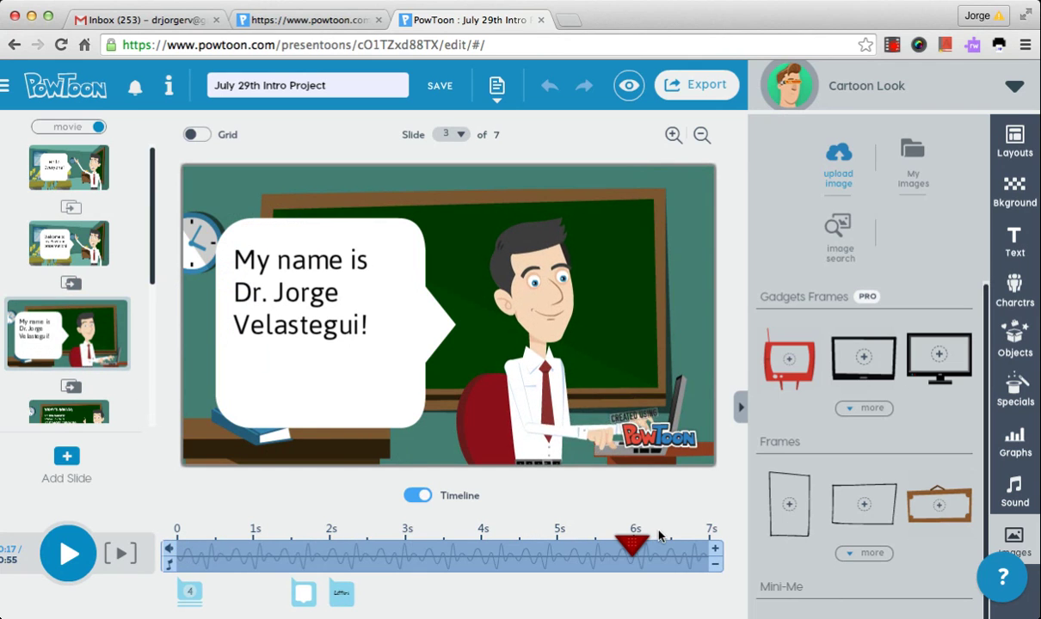
left_click(322, 540)
left_click_drag(322, 540, 177, 542)
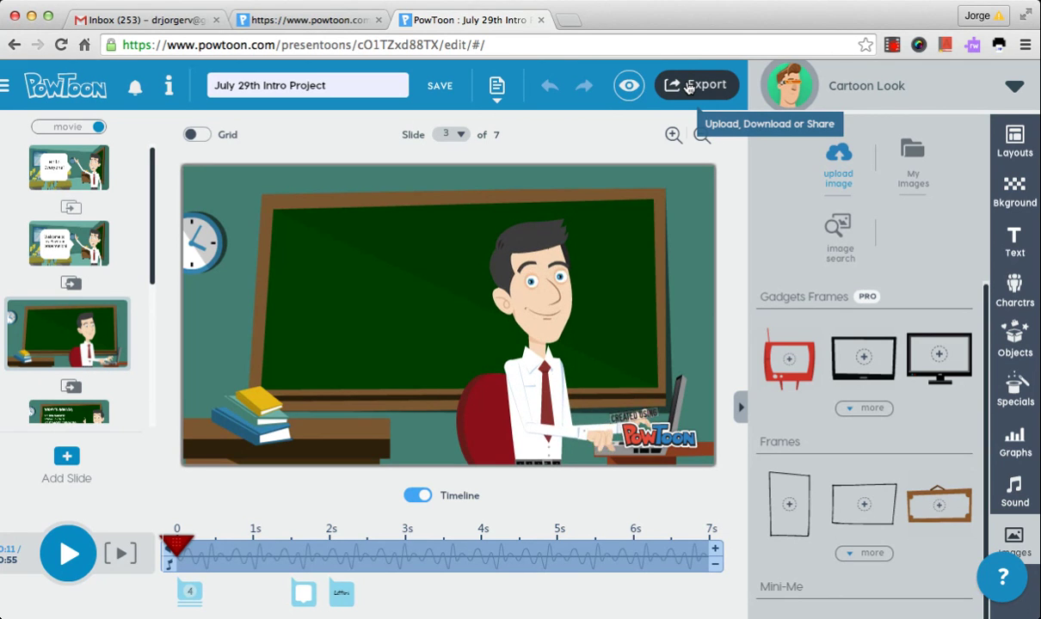
left_click(689, 87)
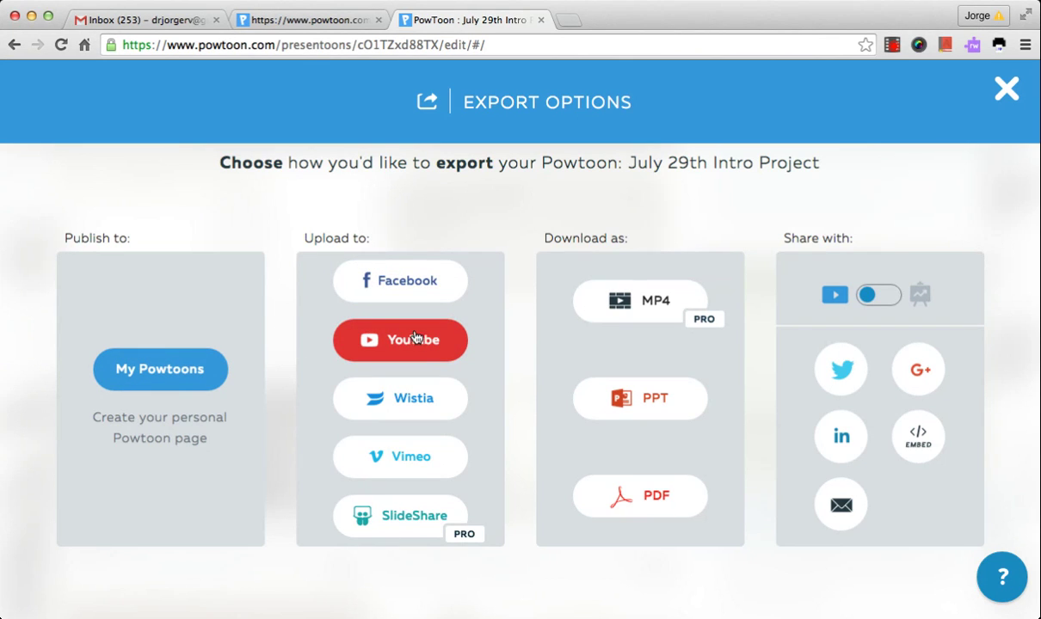
left_click(1003, 95)
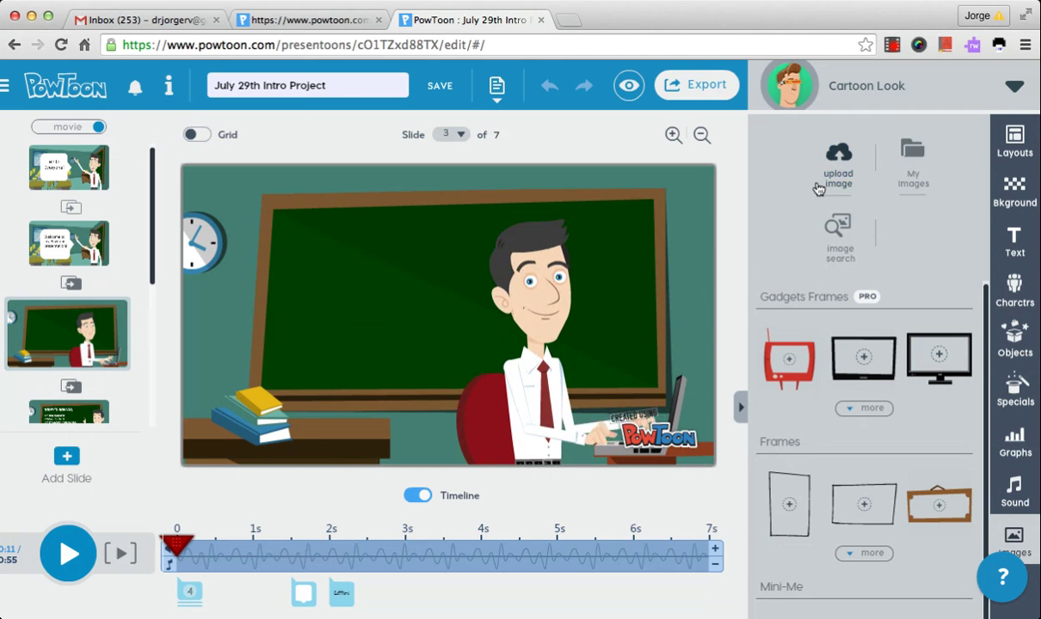